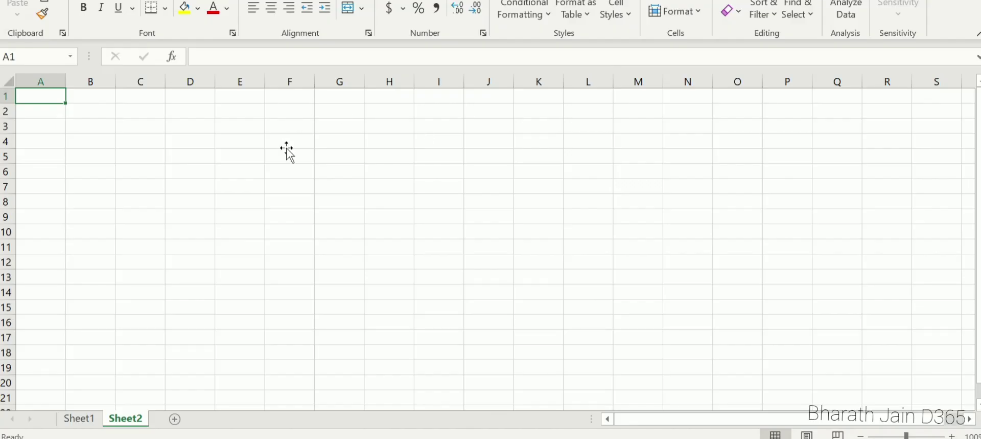
# Enter 'Main accounts' in F4 and 'Dimension' in F6, autofitting column F to the labels.
pyautogui.click(287, 148)
pyautogui.write('Main ')
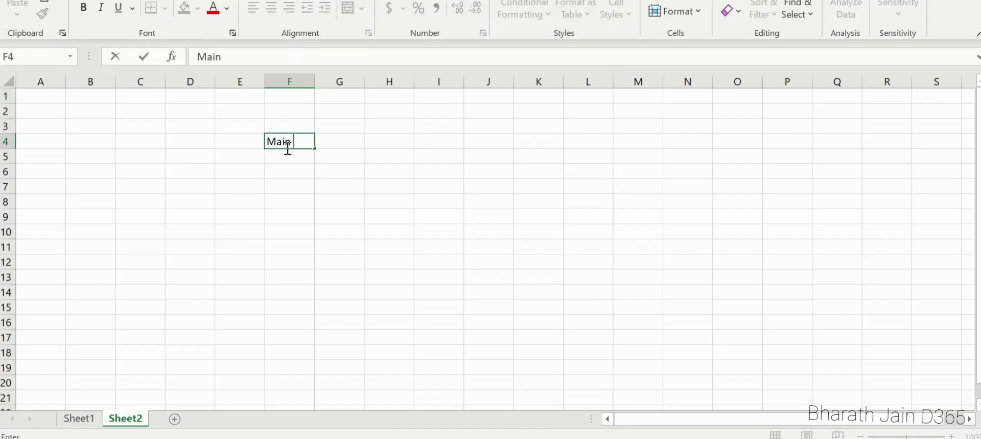
pyautogui.write('accounts')
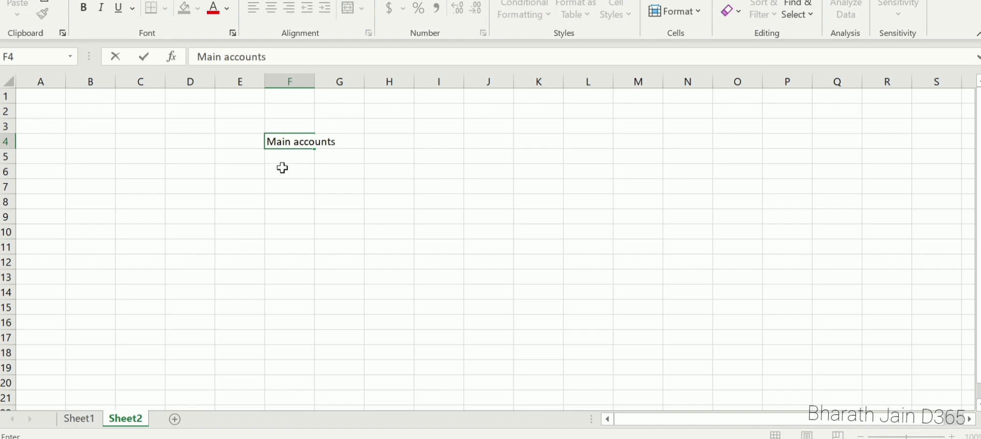
pyautogui.click(286, 172)
pyautogui.write('Dimensuo')
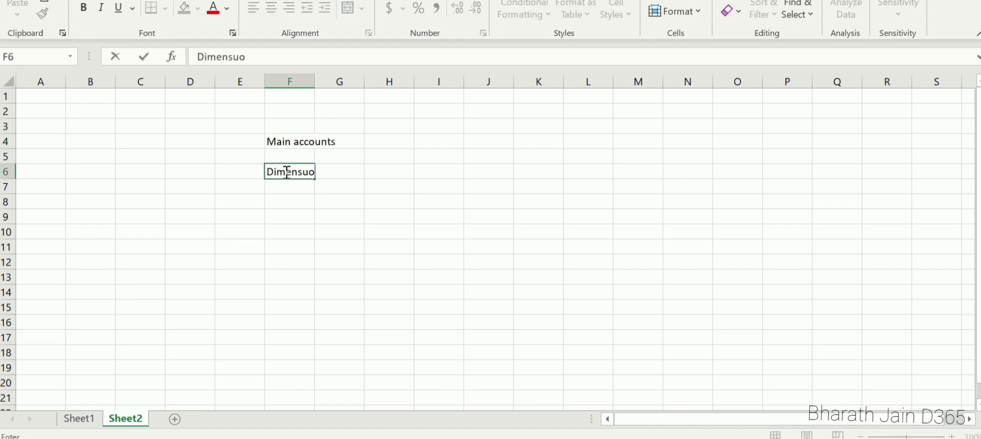
pyautogui.press('BackSpace')
pyautogui.press('BackSpace')
pyautogui.write('ion')
pyautogui.click(339, 126)
pyautogui.doubleClick(314, 81)
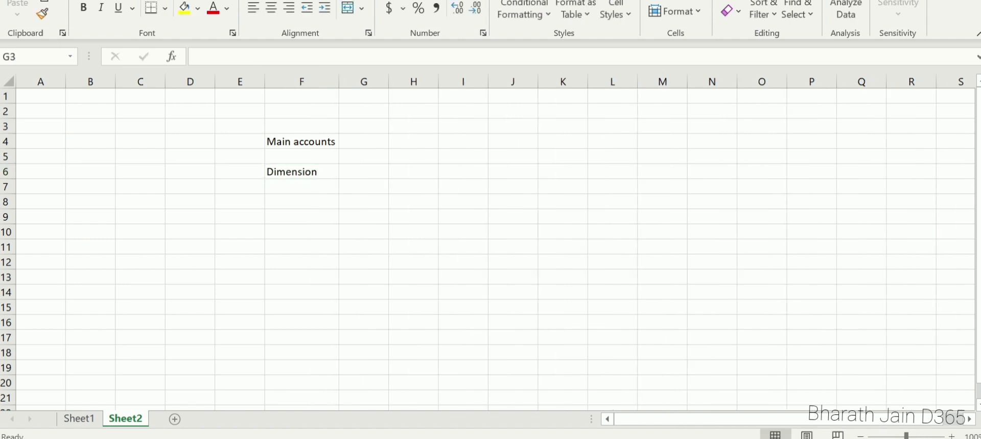
# Enter headings Assets, Liabilities, Operating expense and Income in G3 through J3, autofitting column I.
pyautogui.click(357, 125)
pyautogui.write('Assets')
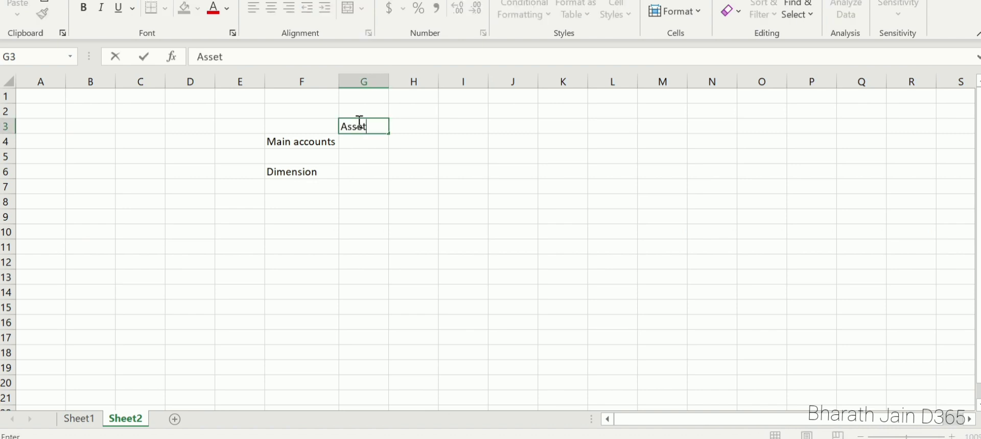
pyautogui.click(426, 127)
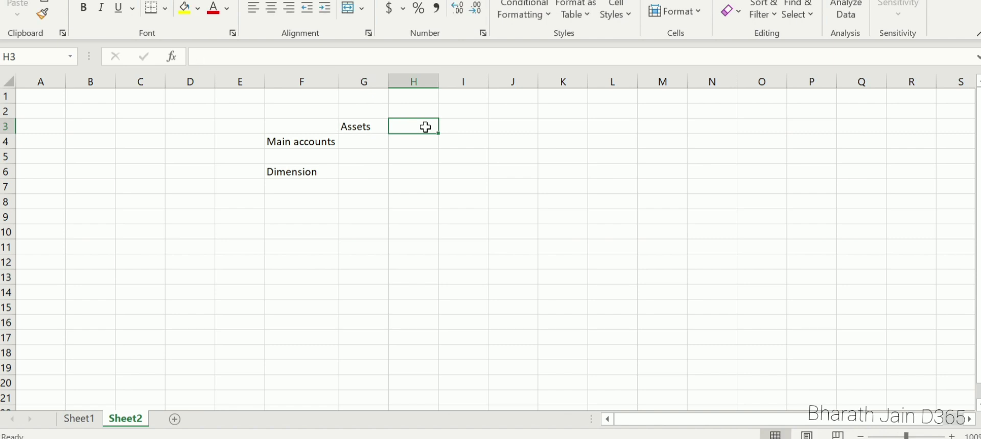
pyautogui.write('Liabilities')
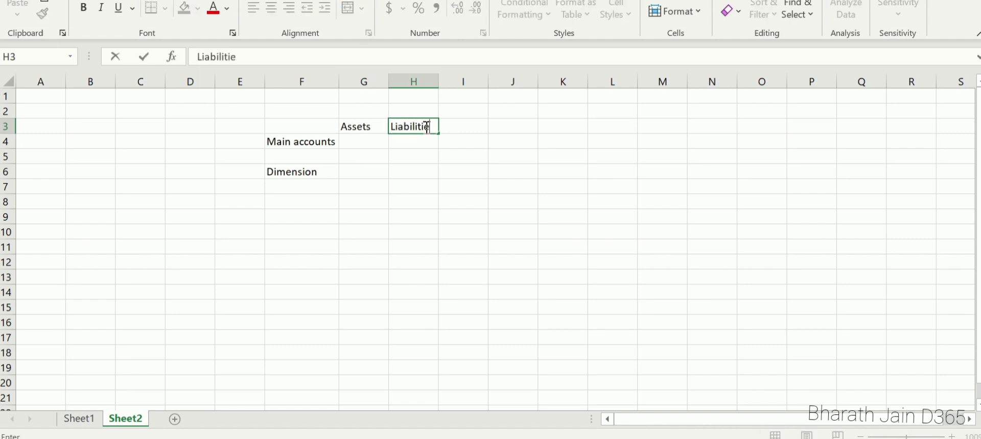
pyautogui.click(463, 127)
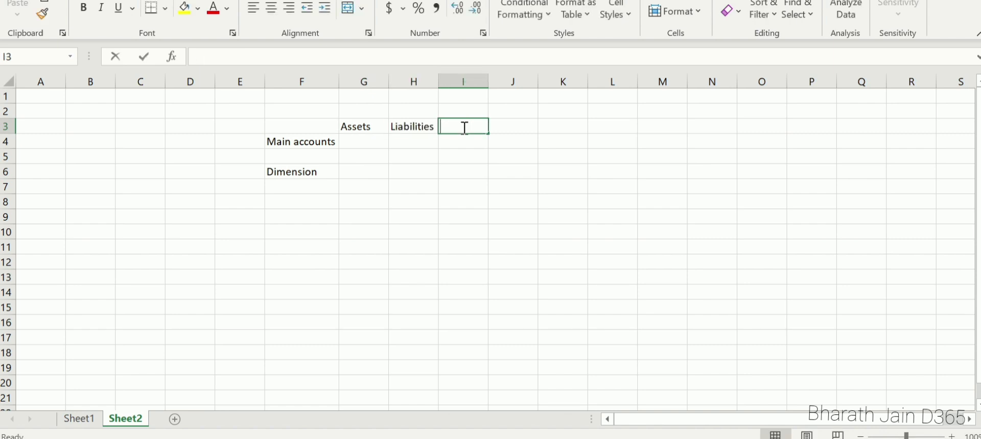
pyautogui.write('Operati')
pyautogui.write('ng expe')
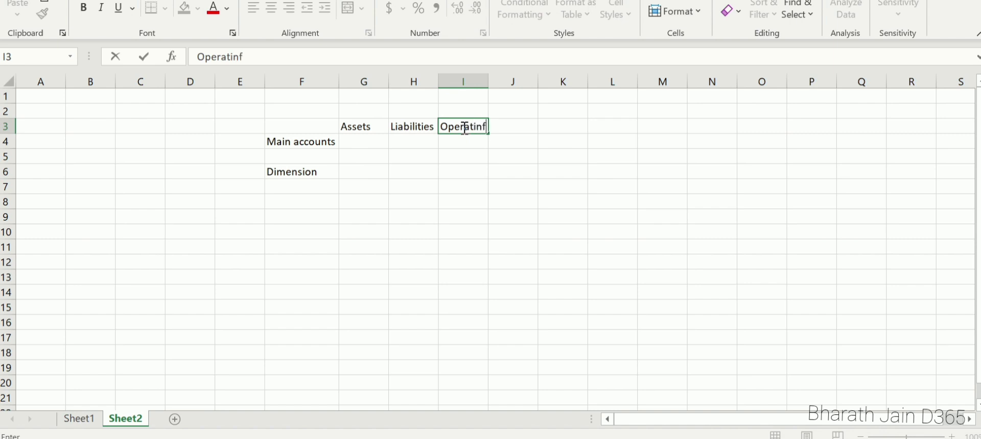
pyautogui.write('nse')
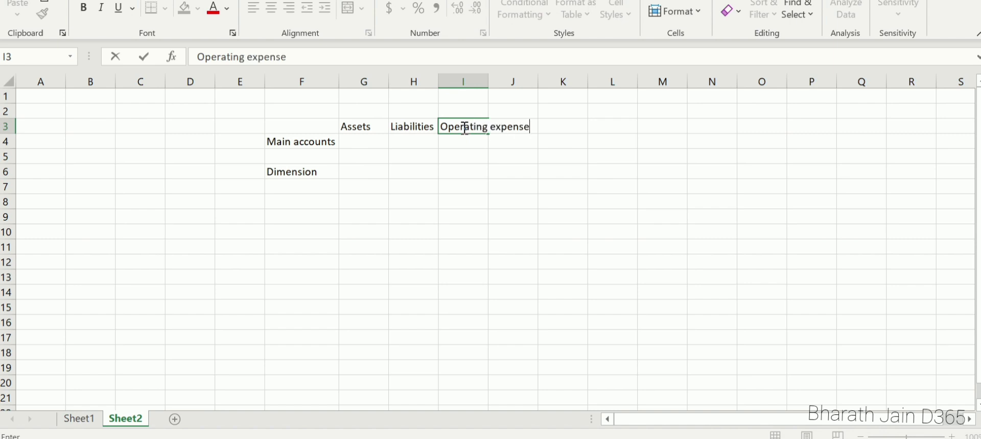
pyautogui.click(488, 80)
pyautogui.doubleClick(488, 81)
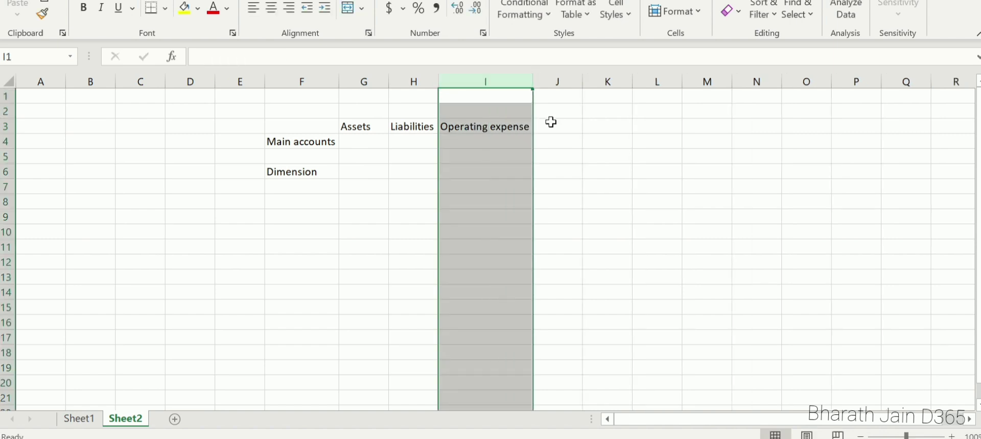
pyautogui.click(559, 126)
pyautogui.write('Income')
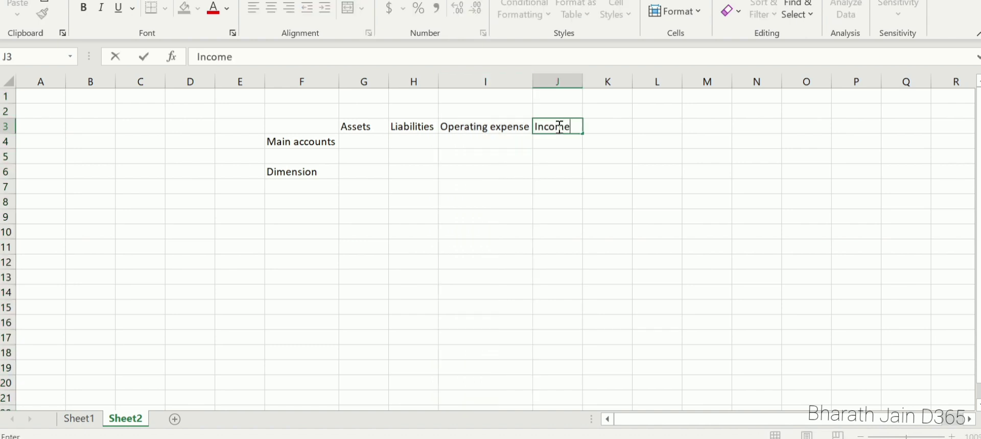
pyautogui.click(373, 146)
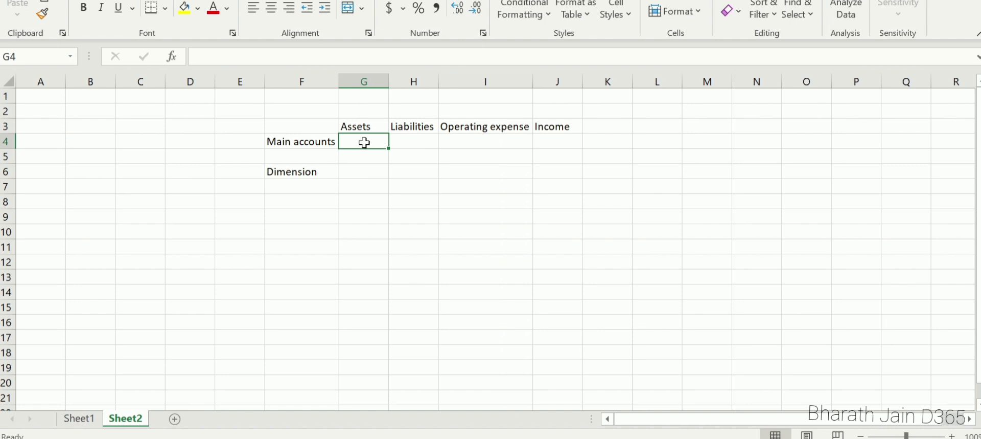
# Enter the Assets range 10000..199999 in G4 and autofit column G to show it.
pyautogui.write('10')
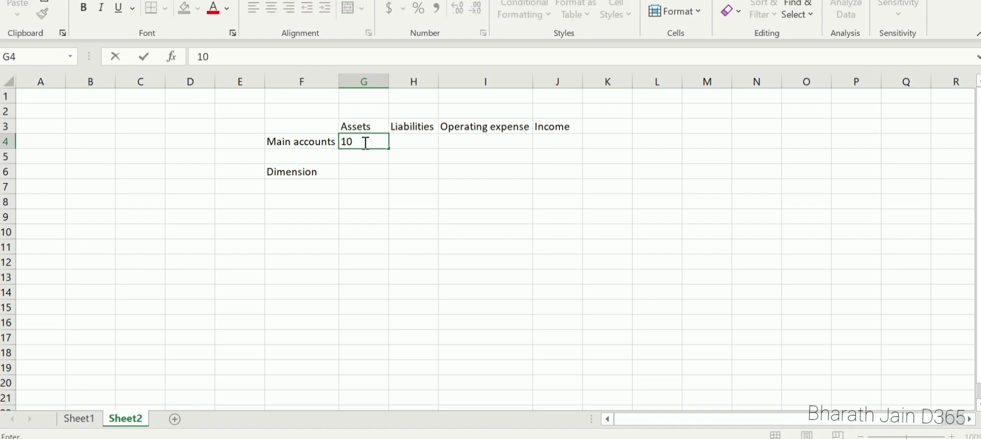
pyautogui.write('000.19')
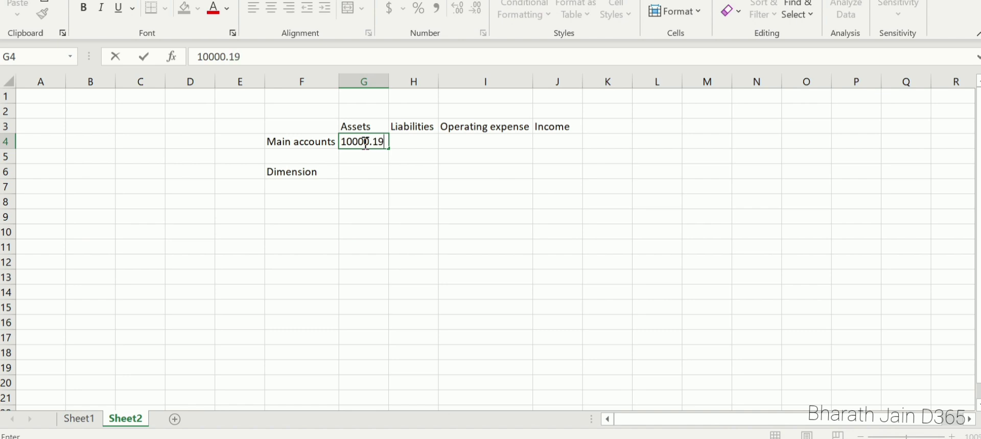
pyautogui.write('9999')
pyautogui.click(360, 201)
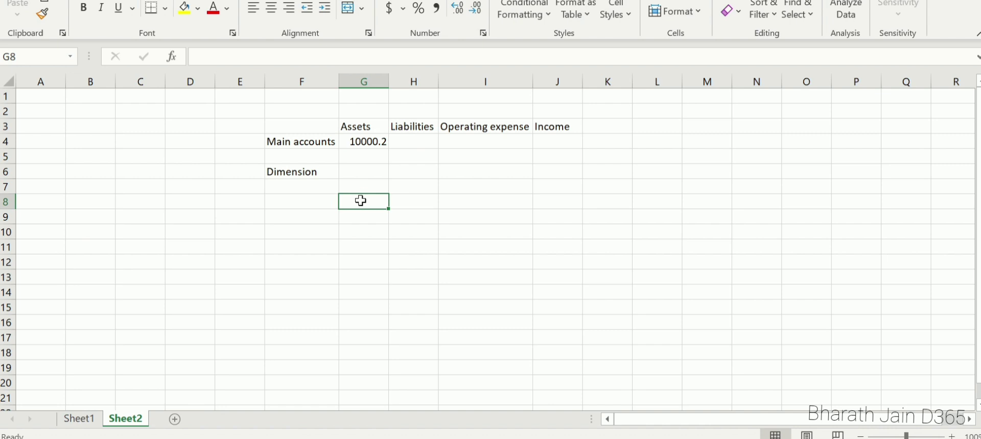
pyautogui.moveTo(388, 81); pyautogui.dragTo(384, 80)
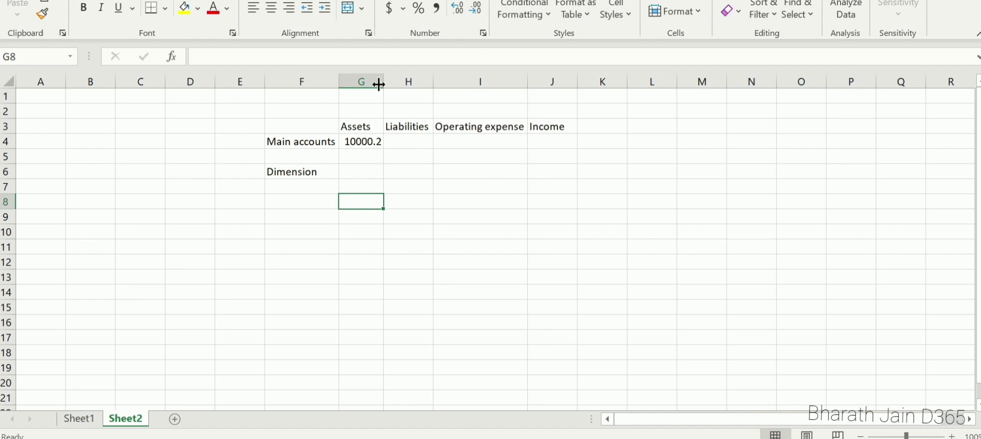
pyautogui.click(363, 141)
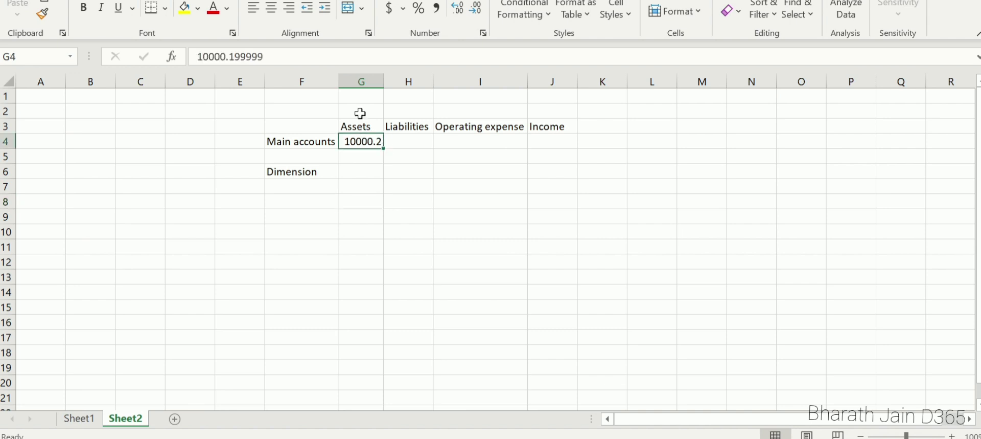
pyautogui.doubleClick(383, 81)
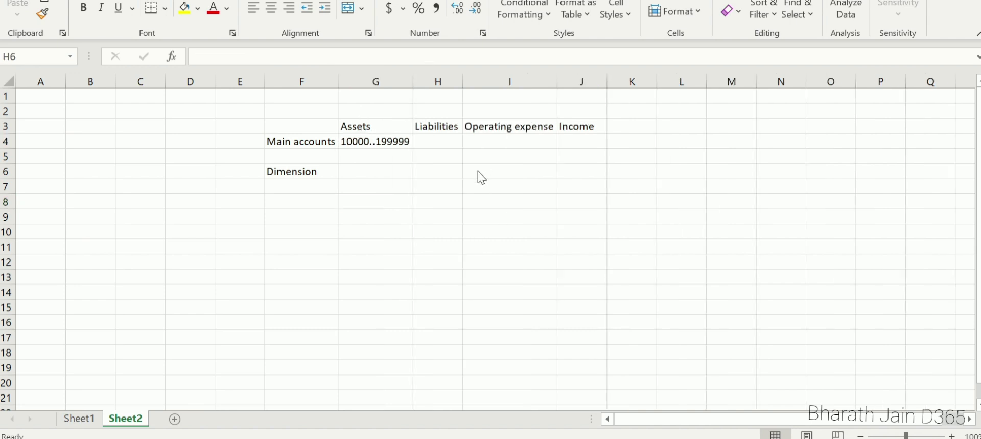
pyautogui.click(441, 171)
# Enter 20000..299999 in H4, 30000..399999 in I4 and 40000..49999 in J4, autofitting column H.
pyautogui.click(442, 141)
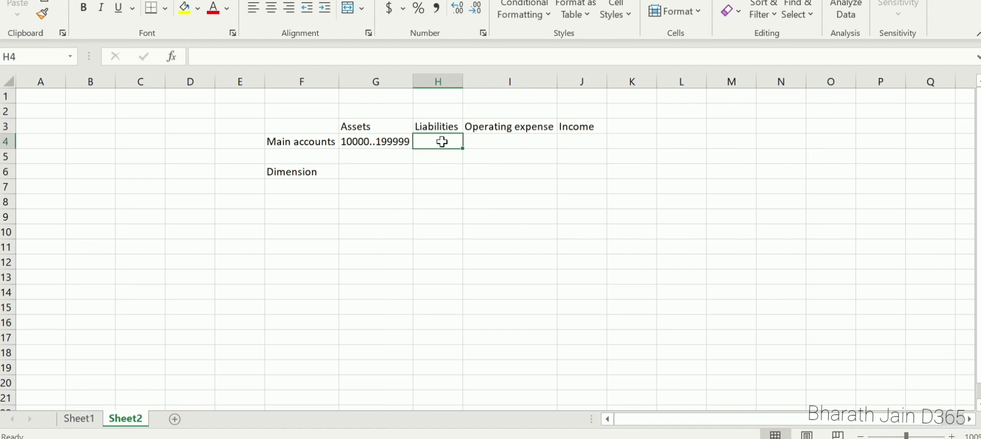
pyautogui.write('20000')
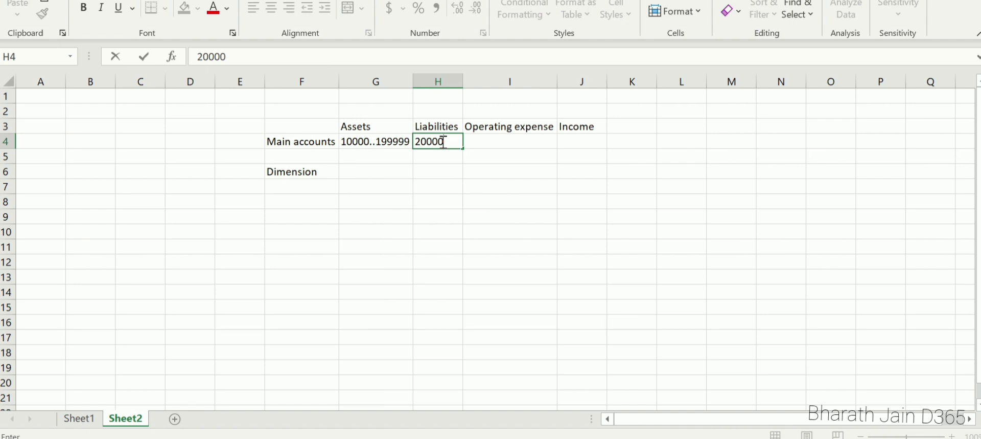
pyautogui.write('..299999')
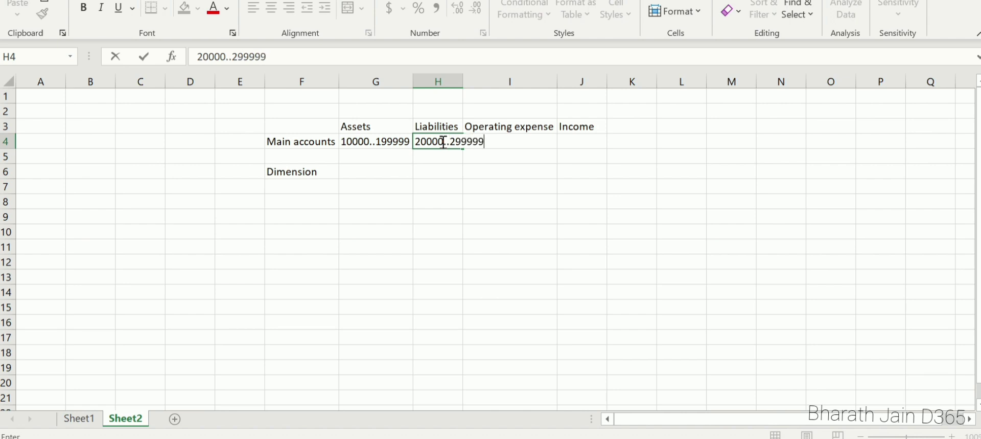
pyautogui.click(460, 80)
pyautogui.doubleClick(463, 81)
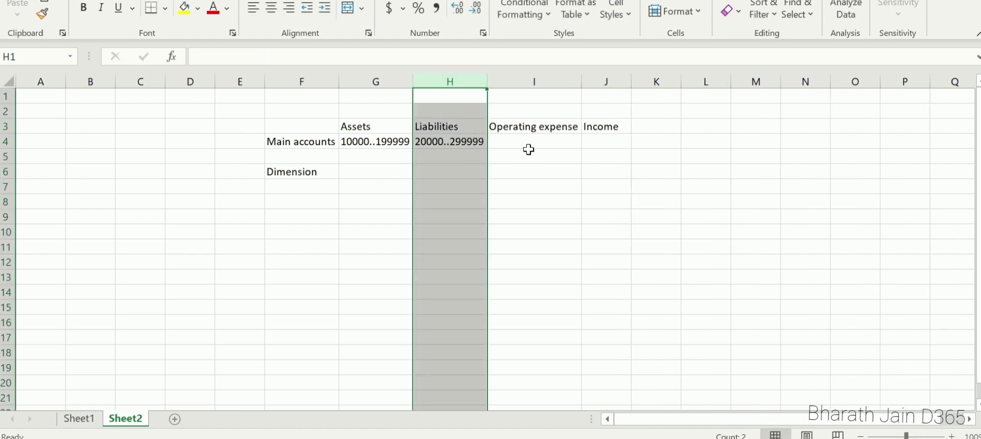
pyautogui.click(528, 141)
pyautogui.write('30')
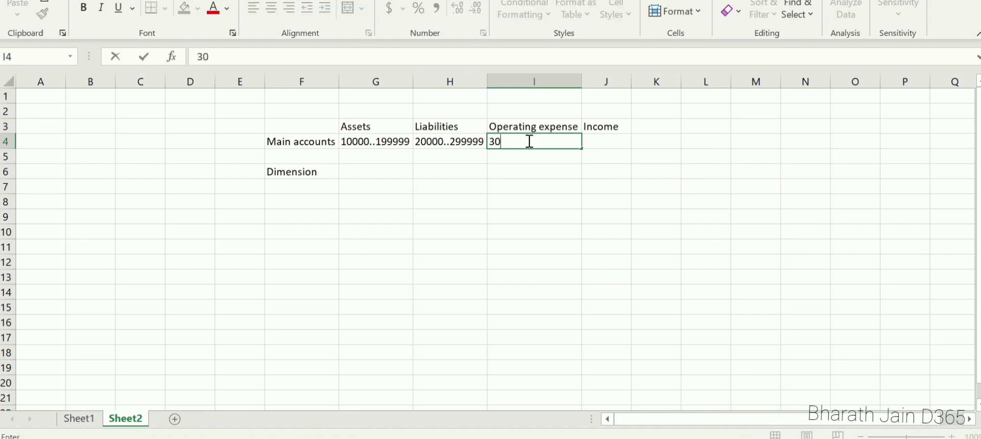
pyautogui.write('000..39999')
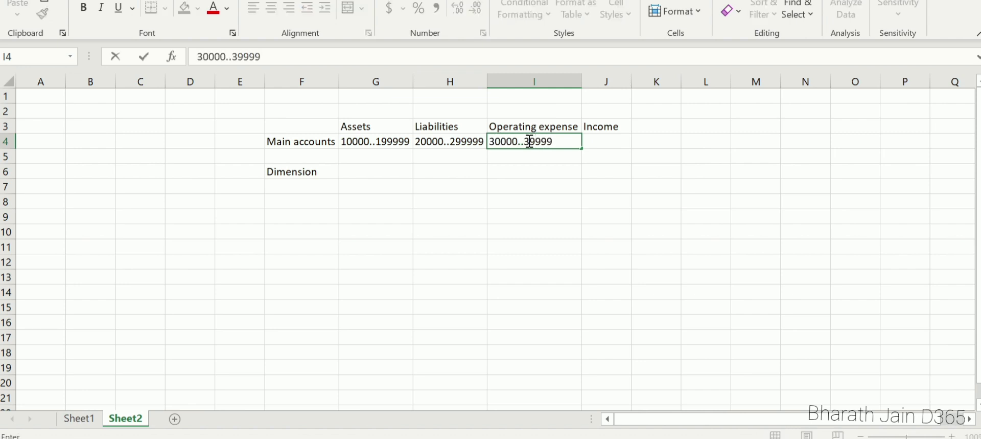
pyautogui.write('9')
pyautogui.click(526, 203)
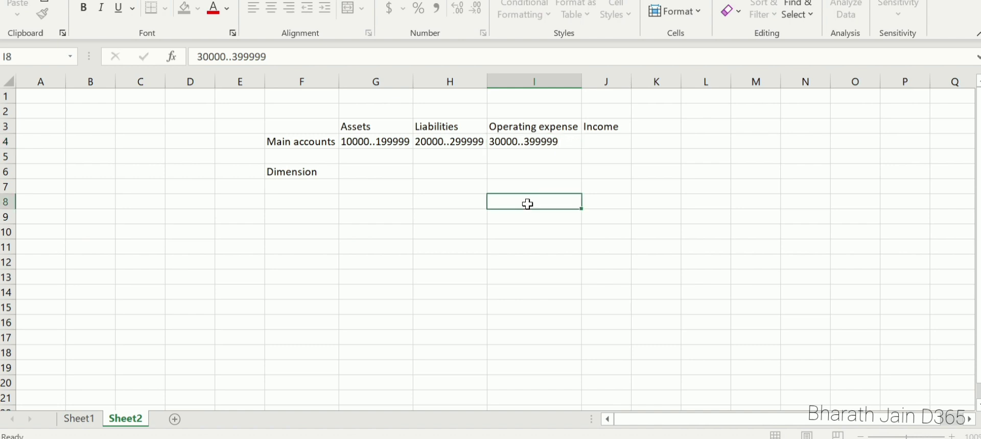
pyautogui.click(612, 141)
pyautogui.write('40000')
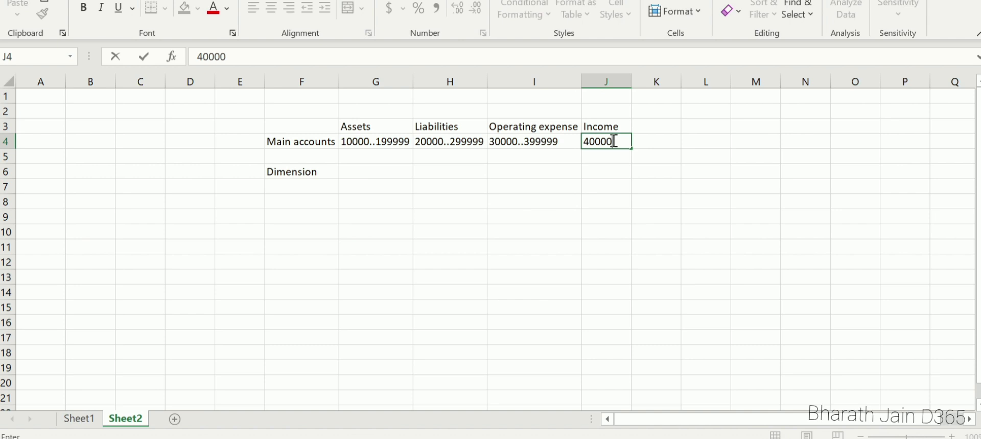
pyautogui.write('..49999')
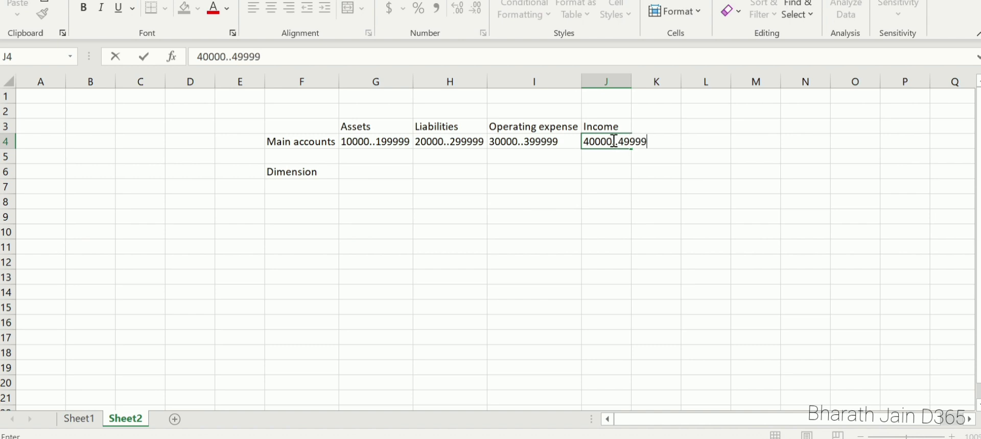
pyautogui.click(470, 183)
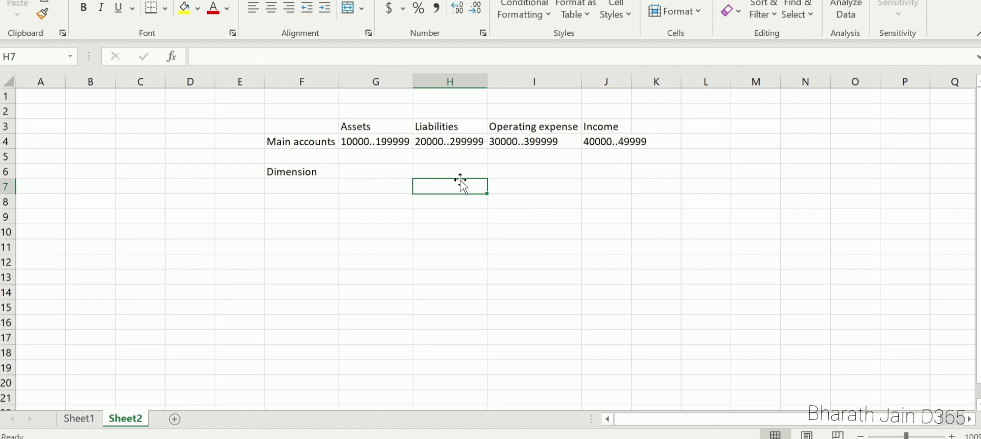
# Enter 'Cost center' in G6 and 'cost center & department' in I6, then return to Dynamics 365.
pyautogui.click(385, 175)
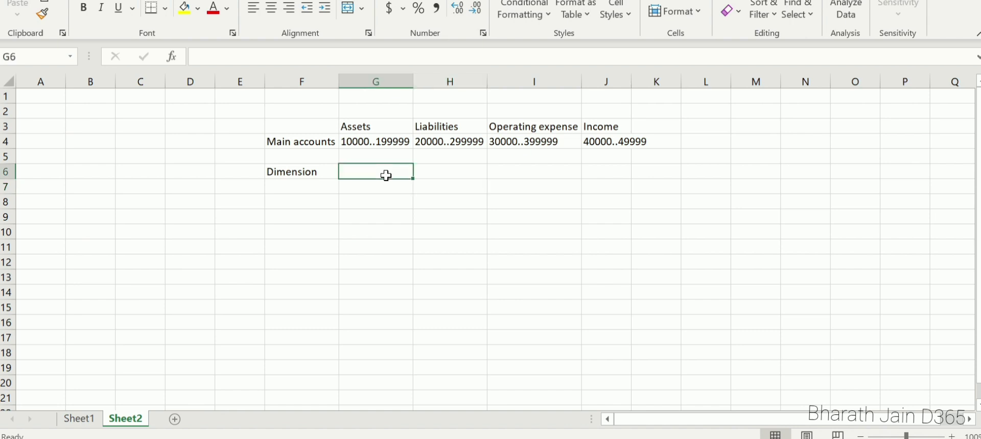
pyautogui.click(436, 172)
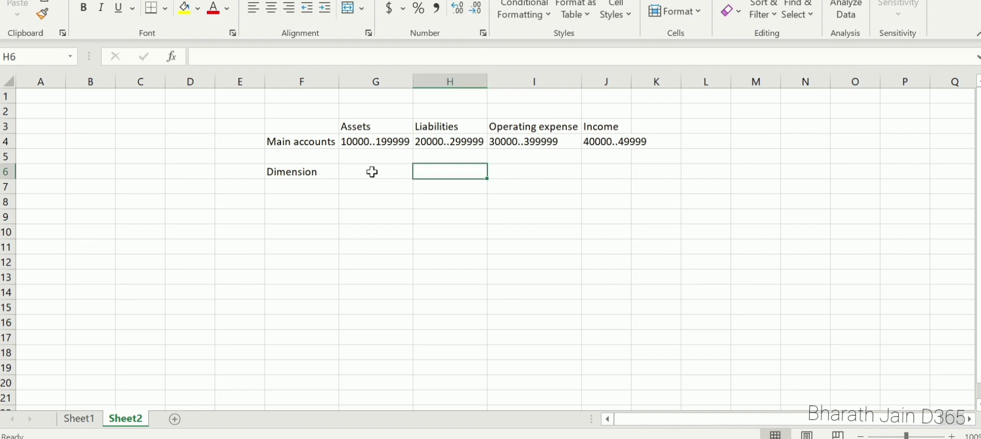
pyautogui.click(372, 172)
pyautogui.write('Col')
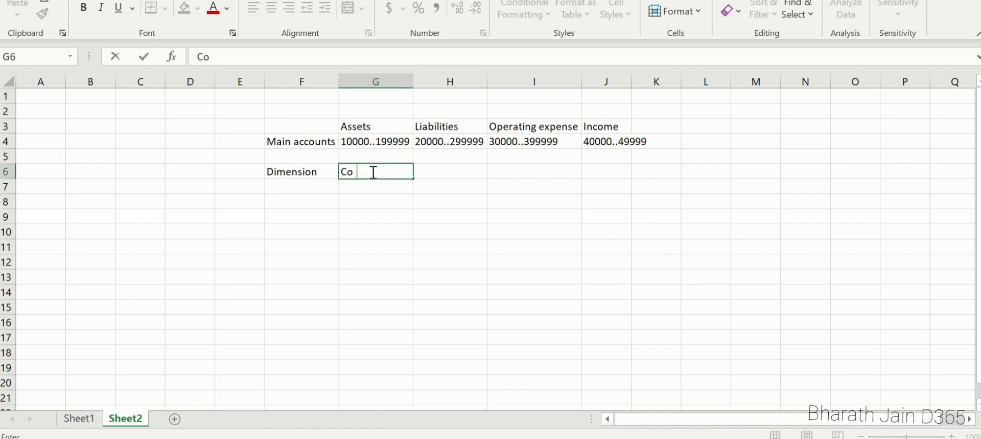
pyautogui.press('BackSpace')
pyautogui.write('st center')
pyautogui.click(400, 220)
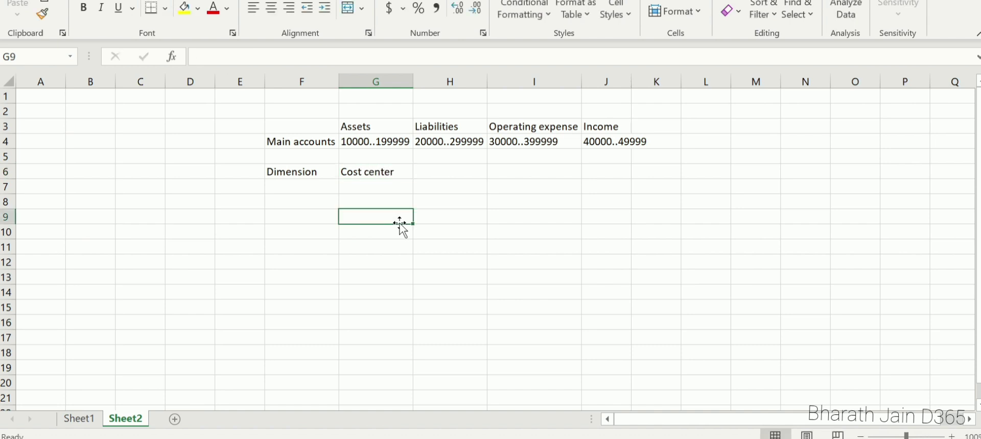
pyautogui.click(516, 169)
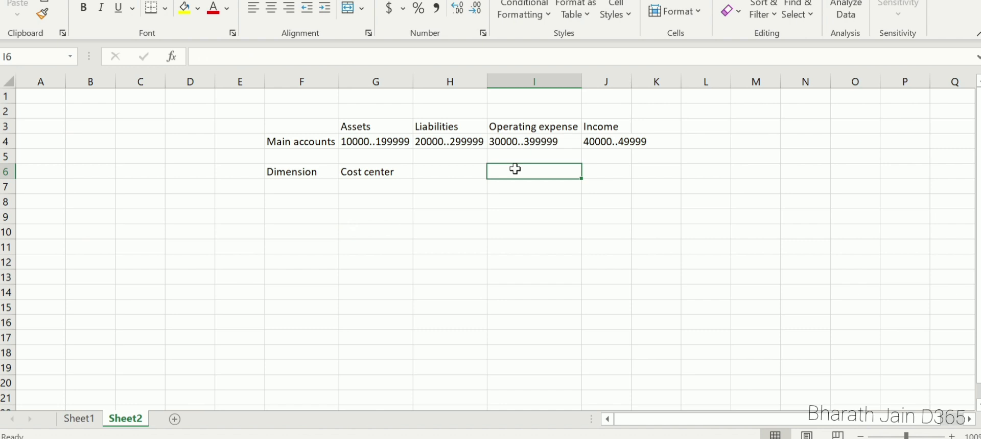
pyautogui.write('cost')
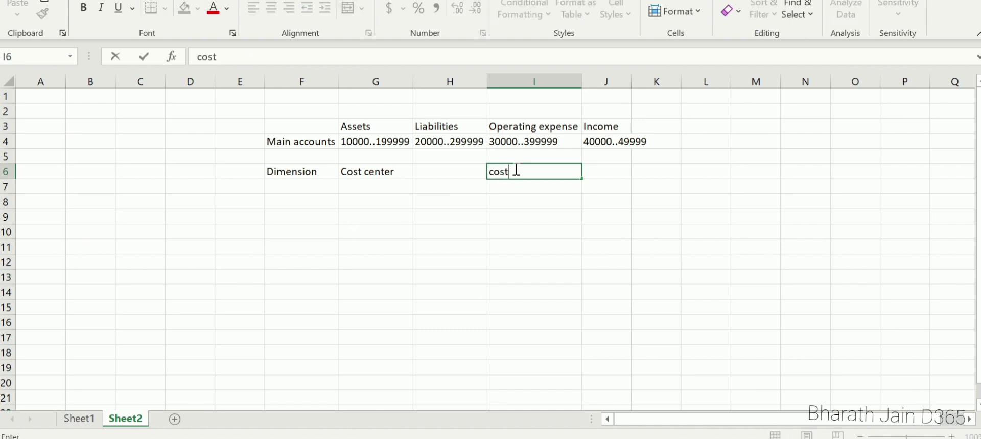
pyautogui.write(' center & ')
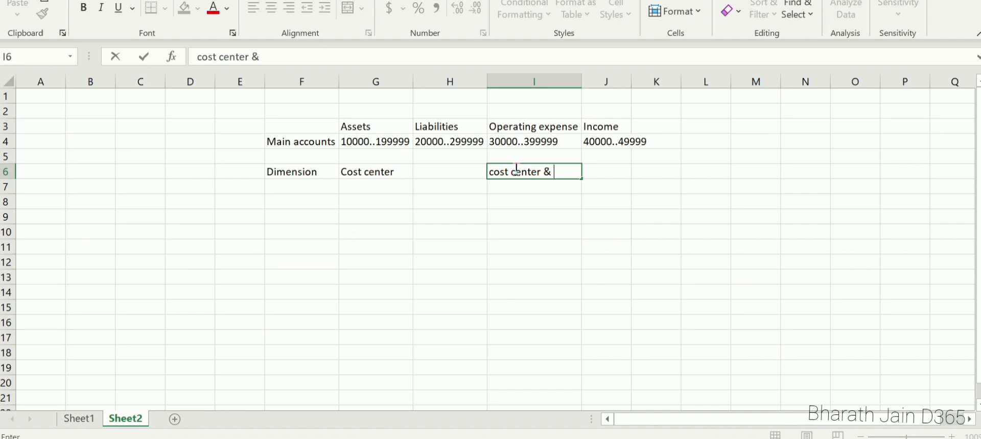
pyautogui.write('department')
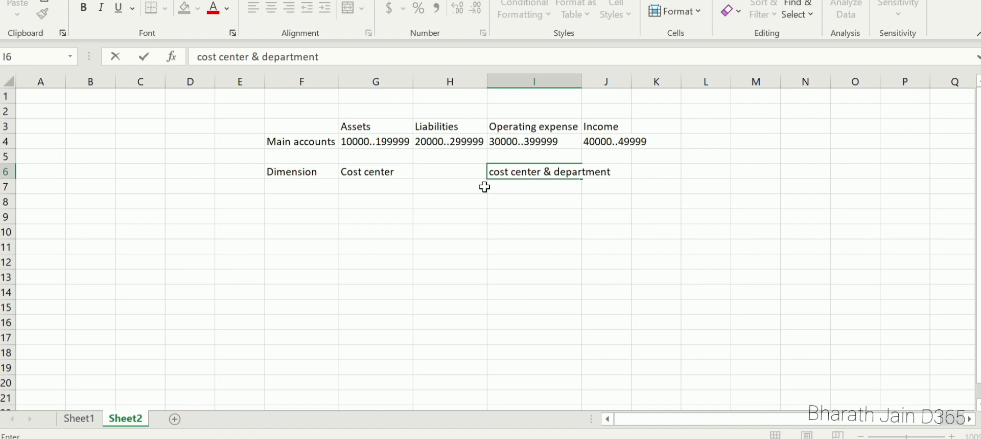
pyautogui.click(463, 208)
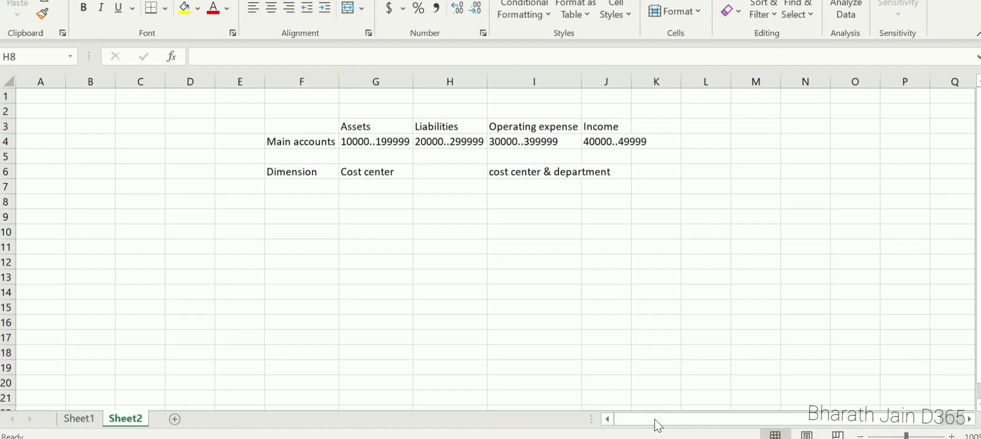
pyautogui.hotkey('alt', 'Tab')
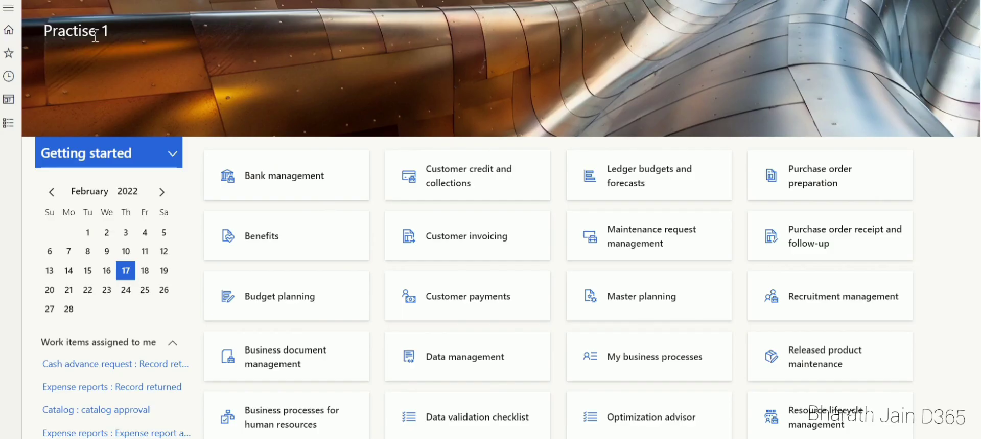
# Go to General ledger > Chart of accounts > Structures > Configure account structures.
pyautogui.click(8, 9)
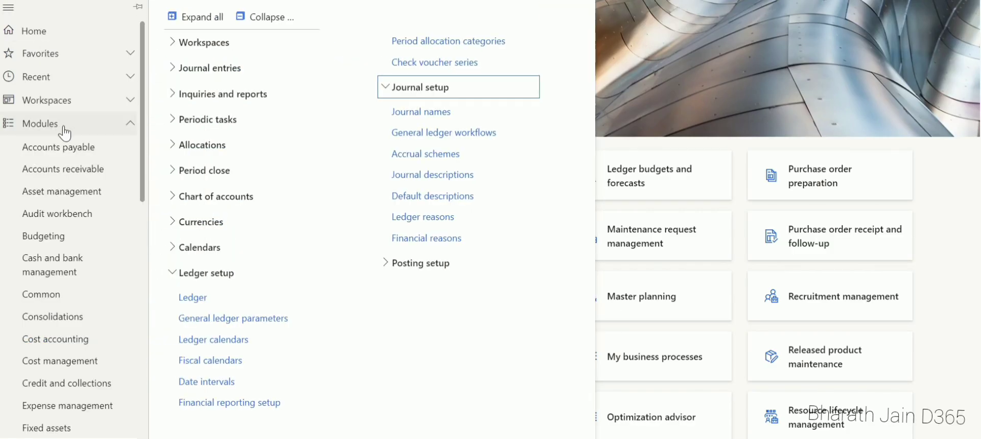
pyautogui.moveTo(139, 145); pyautogui.dragTo(138, 243)
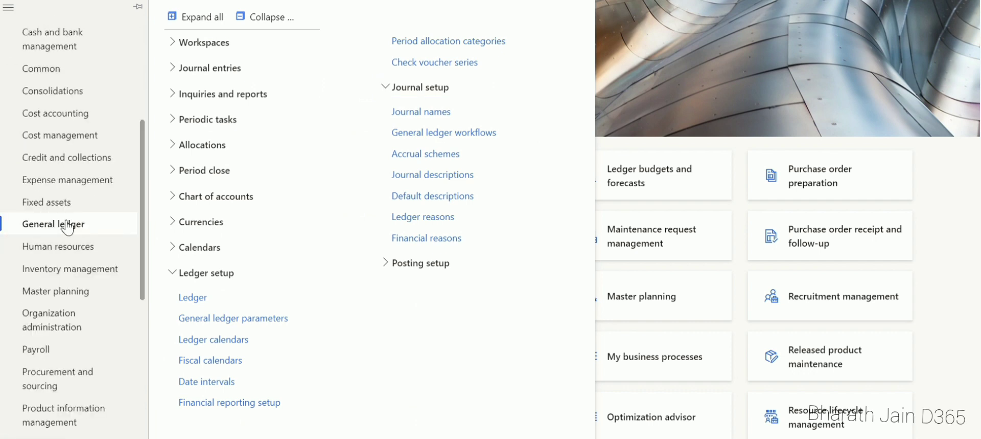
pyautogui.click(204, 199)
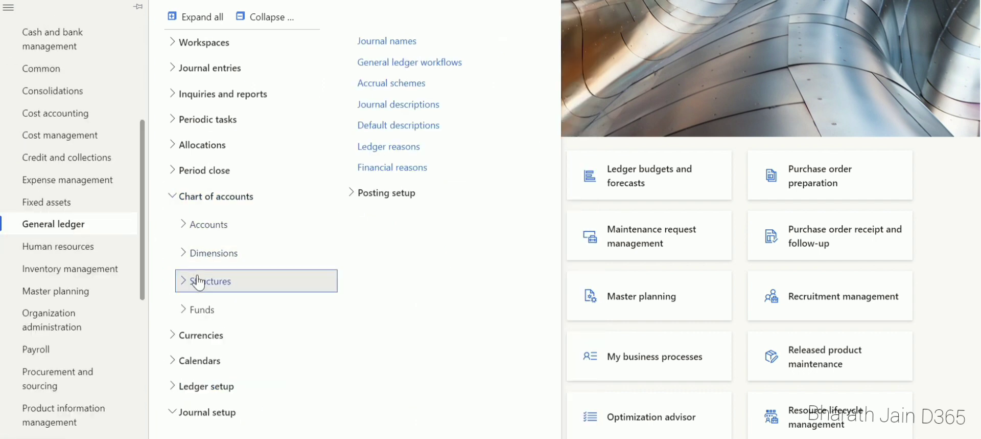
pyautogui.click(192, 281)
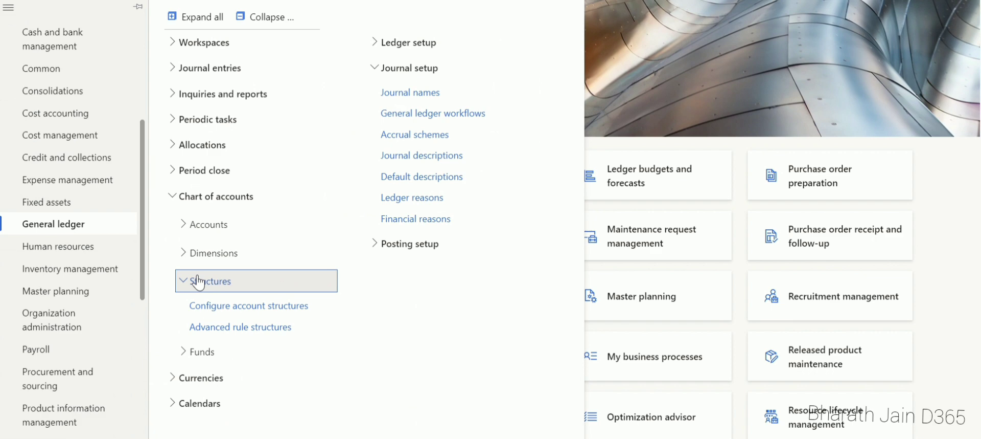
pyautogui.click(225, 307)
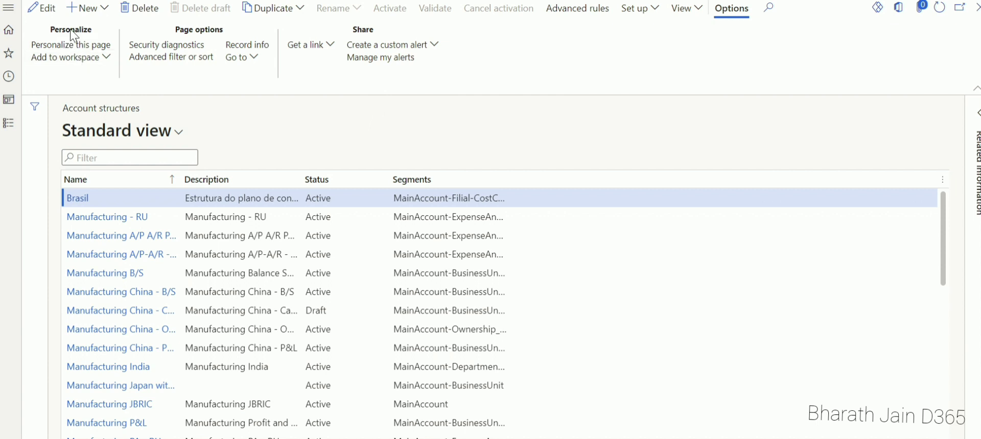
# Create account structure 'Demo asset' with description 'Asset', keeping the main account included.
pyautogui.click(87, 9)
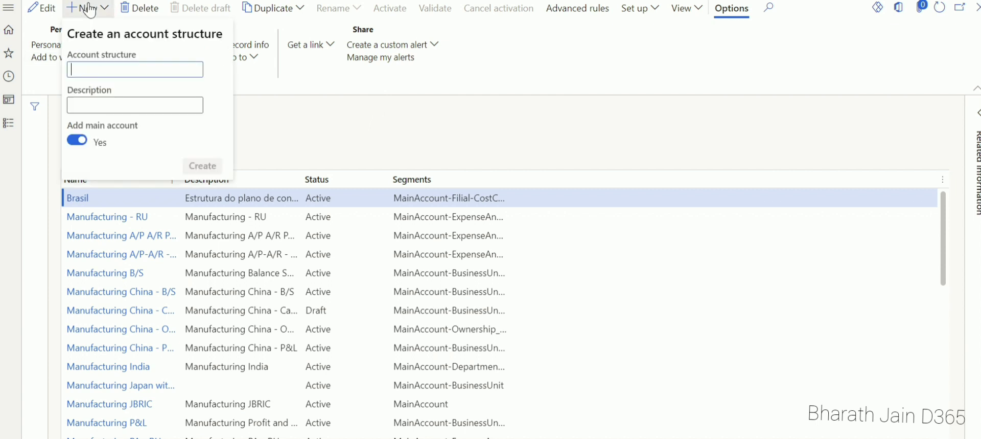
pyautogui.write('D')
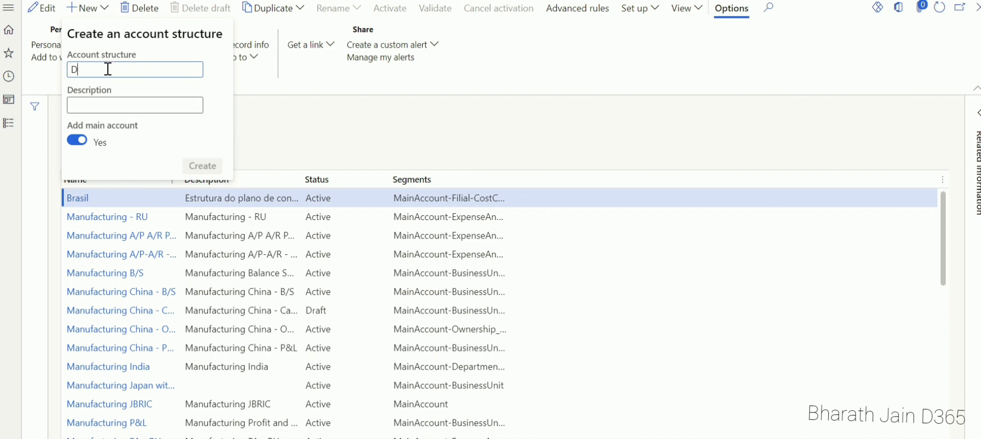
pyautogui.write('emo asset')
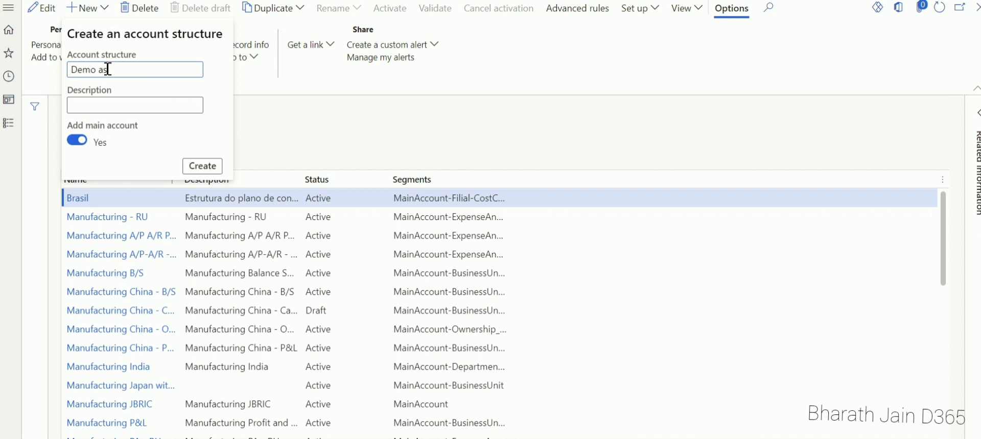
pyautogui.click(92, 109)
pyautogui.write('Asset')
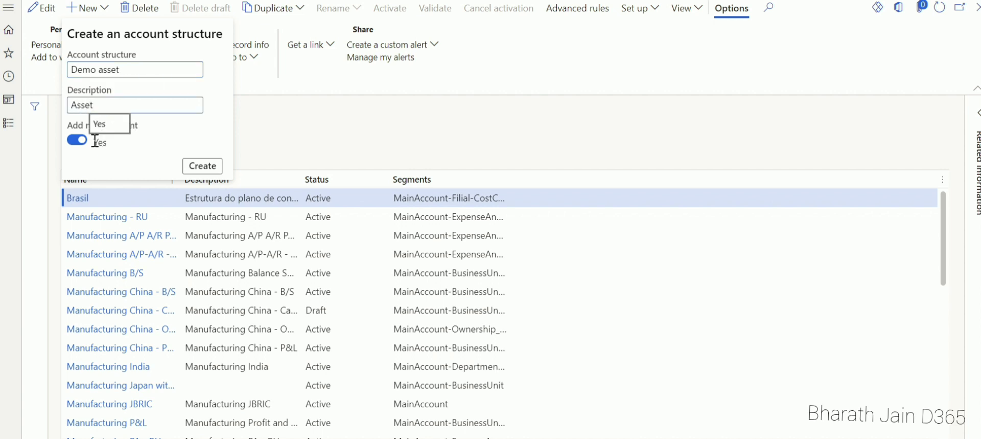
pyautogui.click(202, 166)
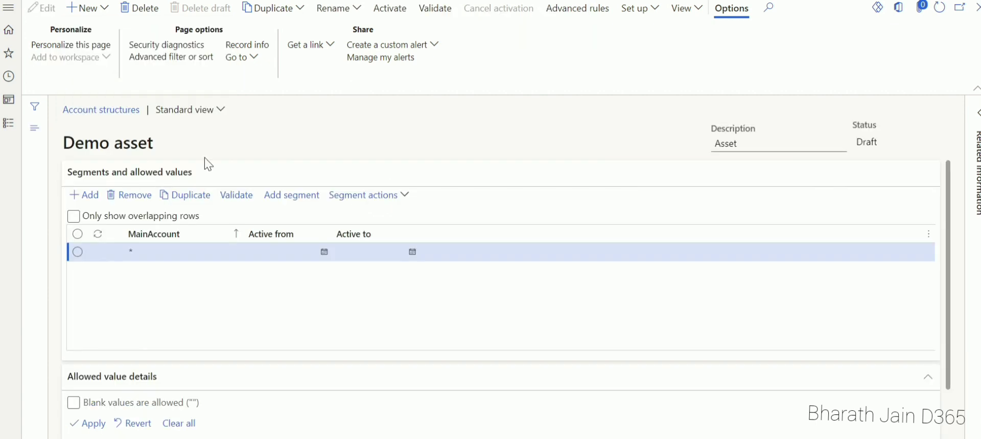
# Replace the MainAccount wildcard with 10000..19999, cross-checking the ranges in the Excel sheet.
pyautogui.click(143, 253)
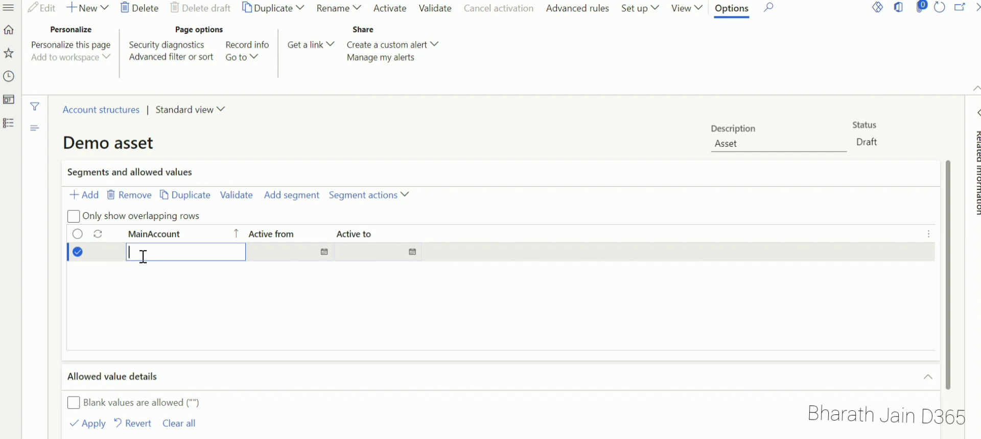
pyautogui.hotkey('alt', 'Tab')
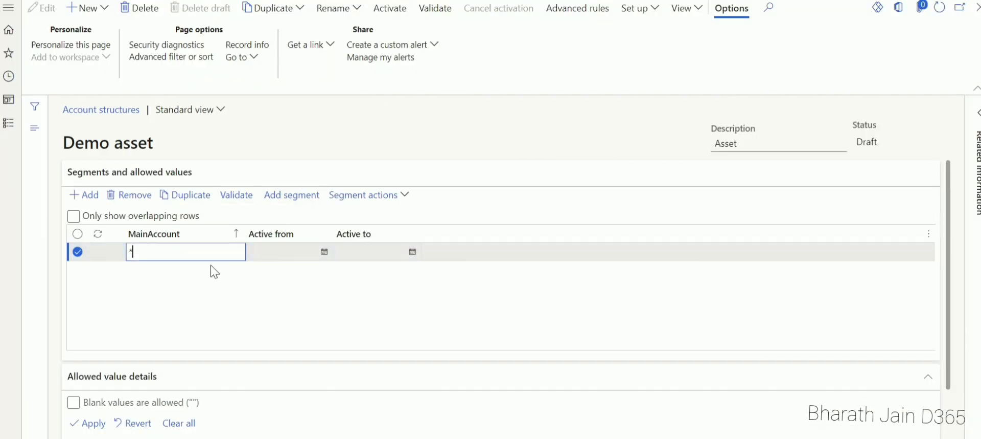
pyautogui.press('BackSpace')
pyautogui.write('10000..')
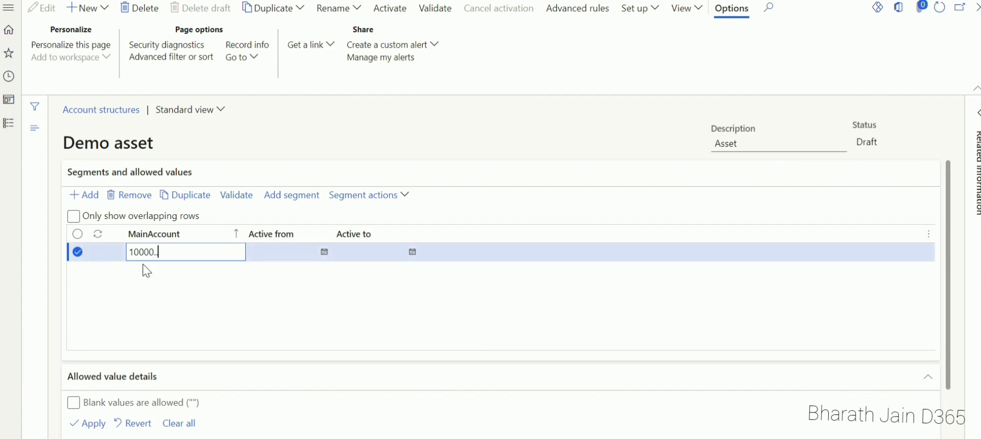
pyautogui.write('19999')
pyautogui.press('Return')
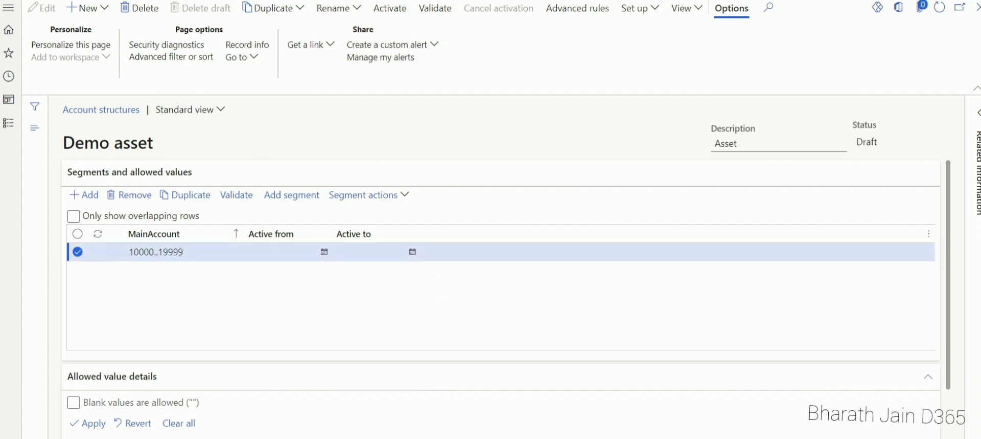
pyautogui.click(393, 321)
pyautogui.hotkey('alt', 'Tab')
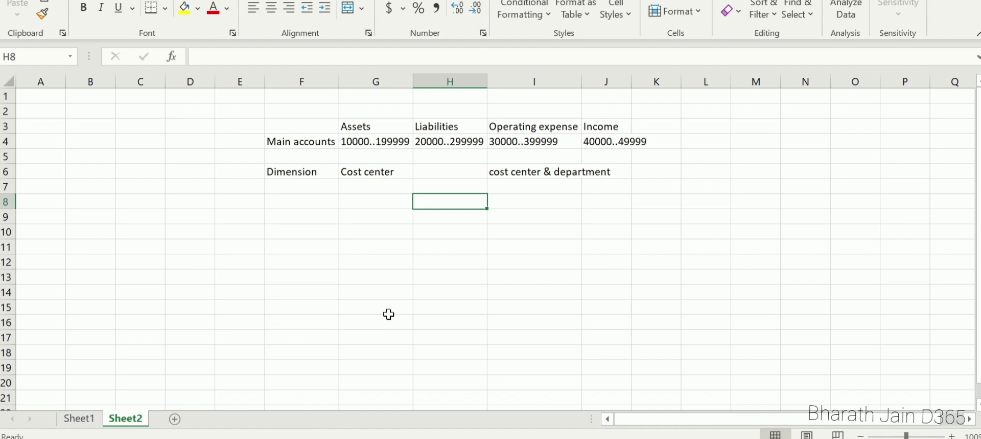
pyautogui.hotkey('alt', 'Tab')
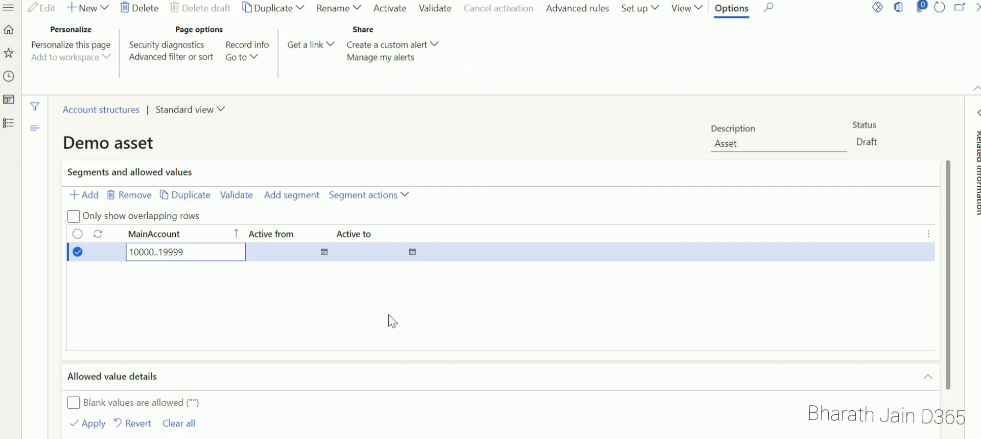
# Add a CostCenter segment beside MainAccount and set it to accept any value (*).
pyautogui.click(293, 198)
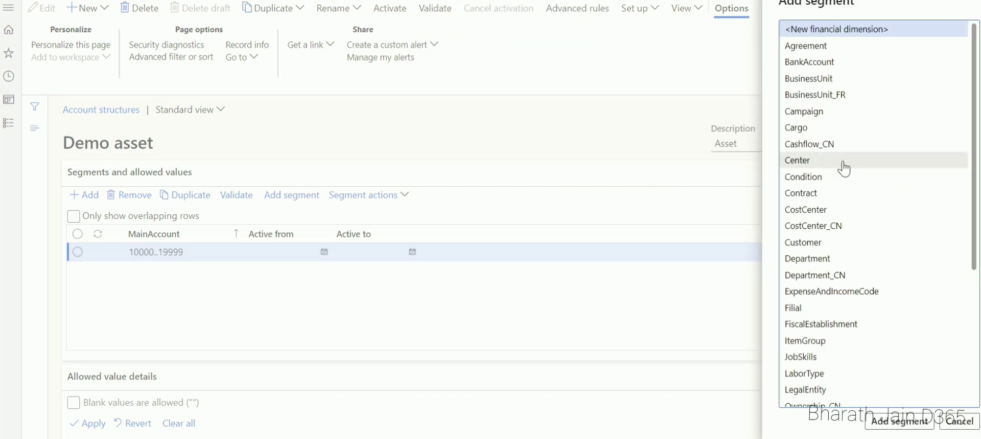
pyautogui.click(806, 211)
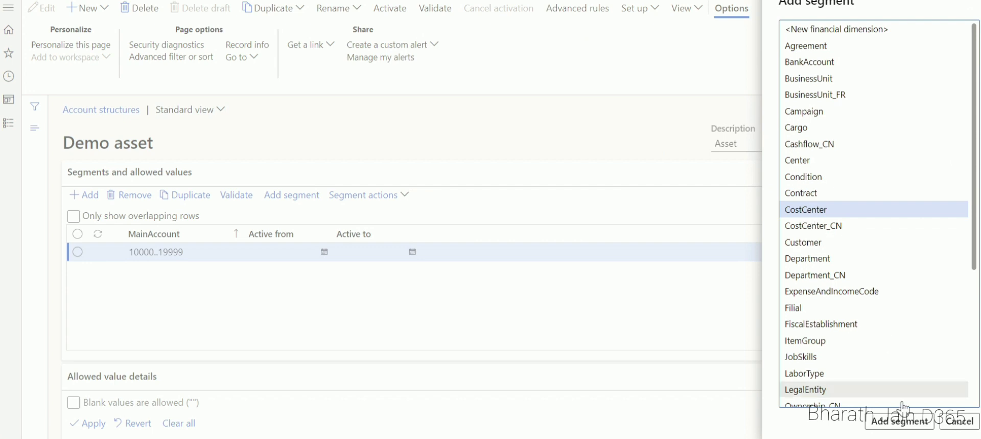
pyautogui.click(893, 429)
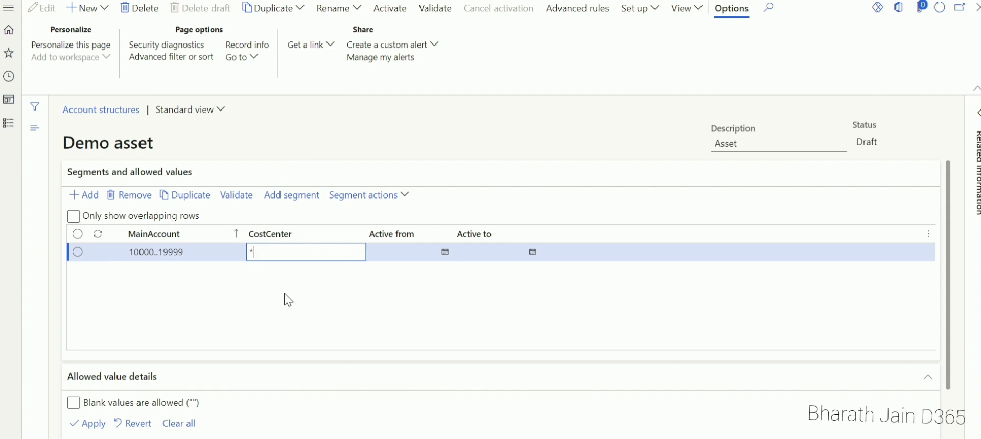
pyautogui.click(317, 235)
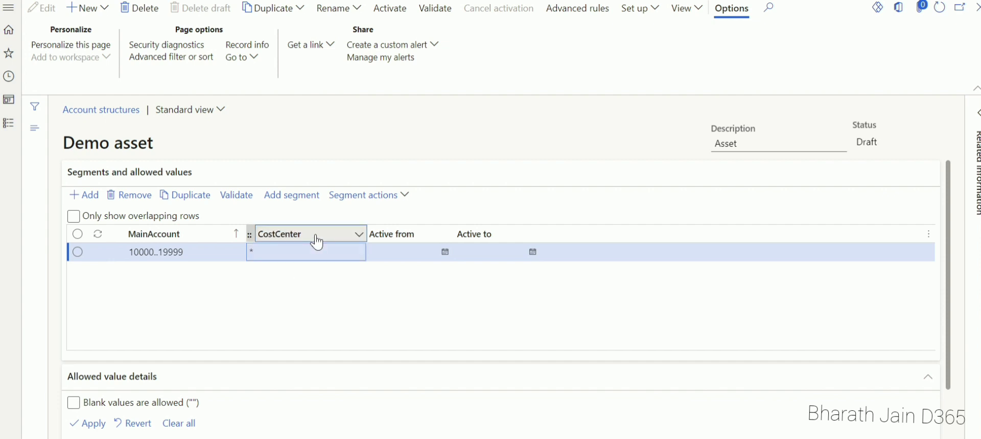
pyautogui.click(502, 302)
pyautogui.scroll(-1, 951, 228)
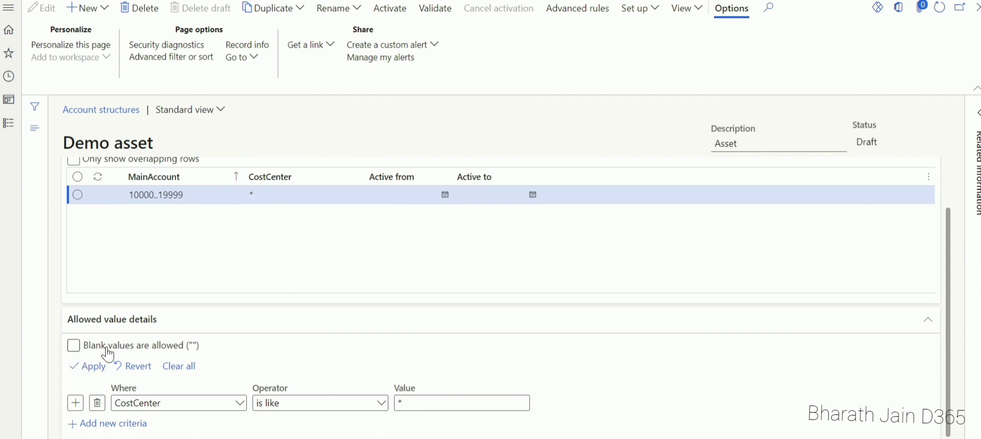
# Activate Demo asset from the action pane, queuing its activation batch job.
pyautogui.click(74, 346)
pyautogui.click(391, 11)
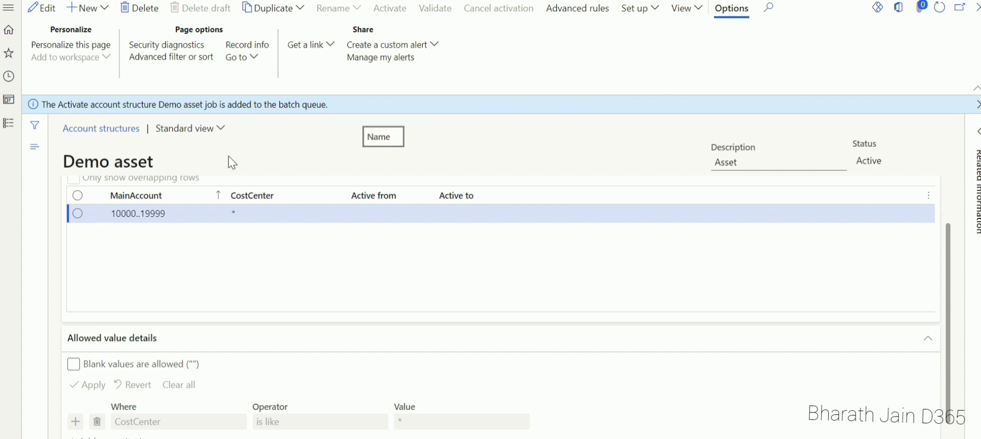
# Create a new draft account structure named 'Demo expense' with description 'Expense'.
pyautogui.click(92, 16)
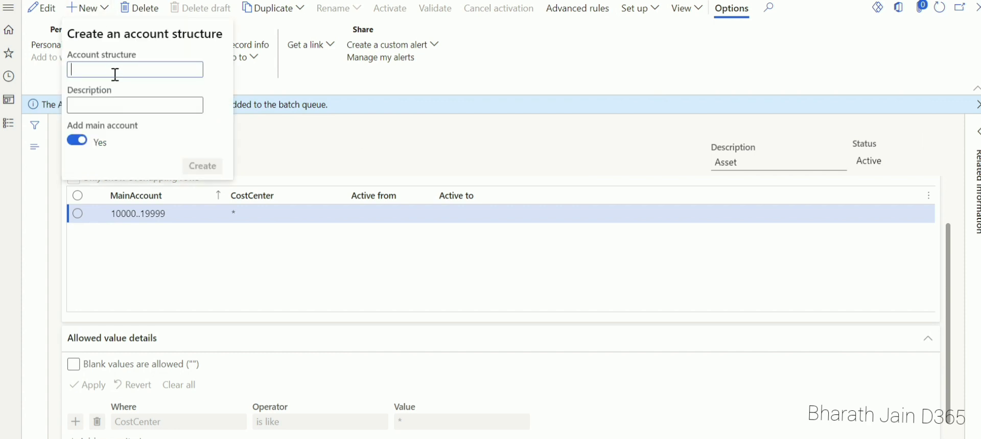
pyautogui.write('Demo')
pyautogui.write('expense')
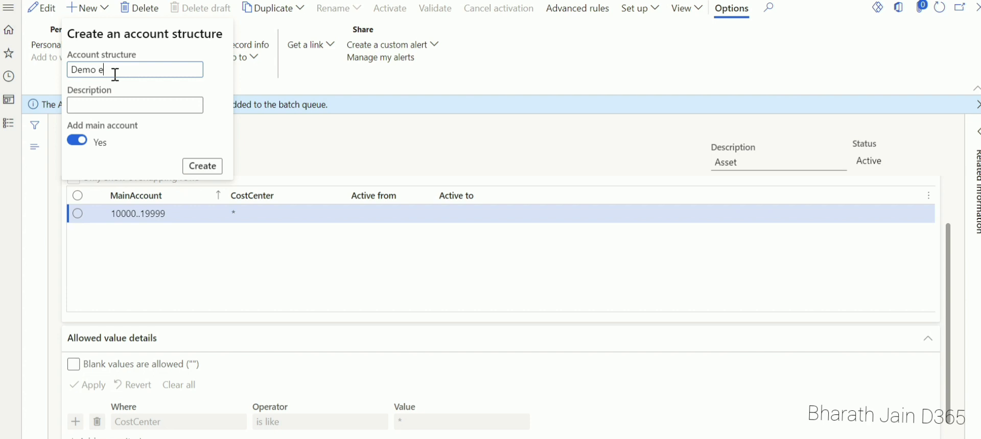
pyautogui.click(95, 103)
pyautogui.moveTo(93, 125); pyautogui.dragTo(91, 106)
pyautogui.click(92, 105)
pyautogui.write('Expense')
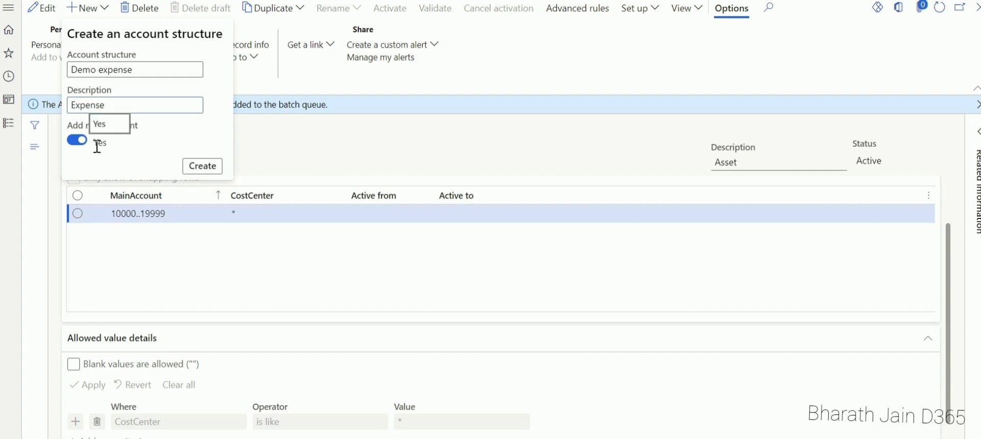
pyautogui.click(201, 167)
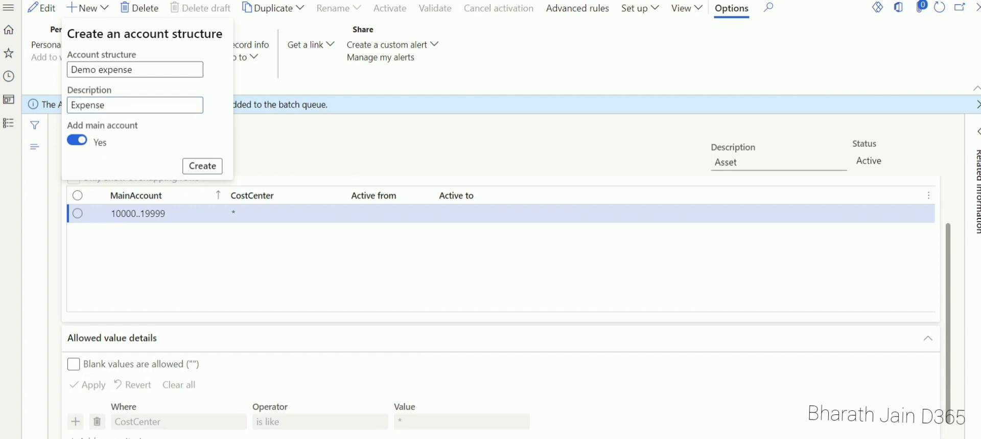
# Limit Demo expense's MainAccount segment to 30000..39999, checked against the Excel sheet.
pyautogui.click(149, 211)
pyautogui.write('30')
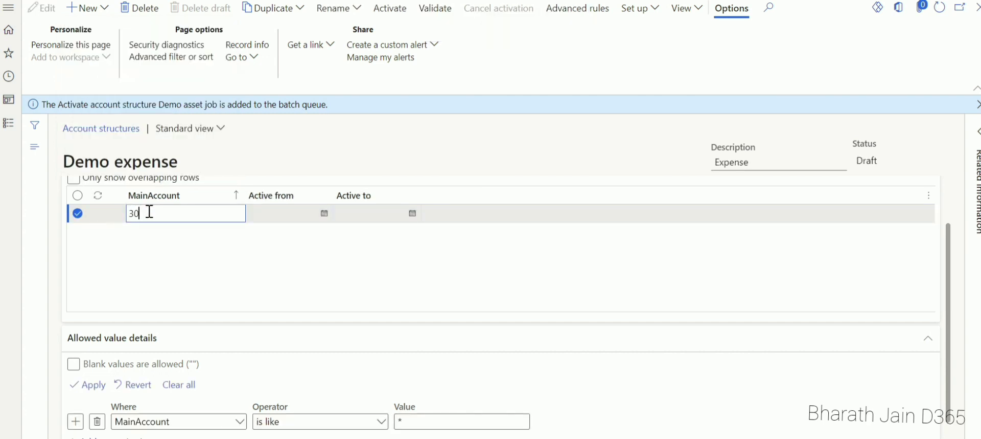
pyautogui.write('000.399999')
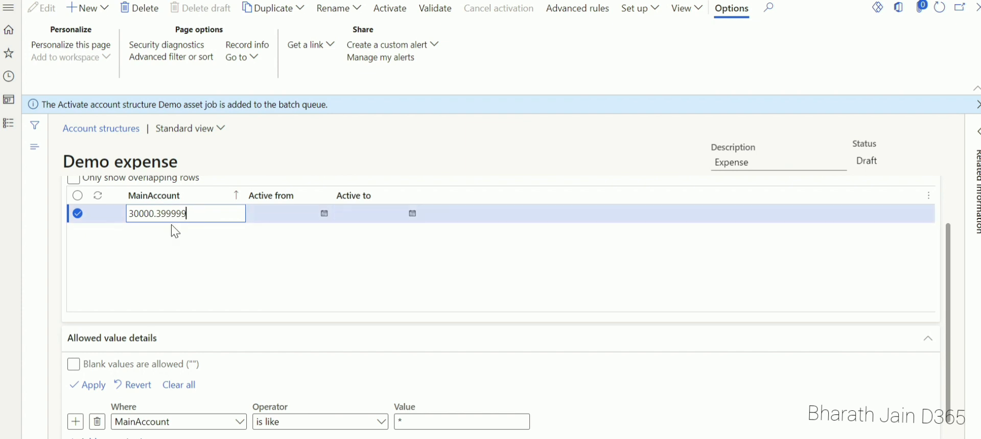
pyautogui.click(159, 219)
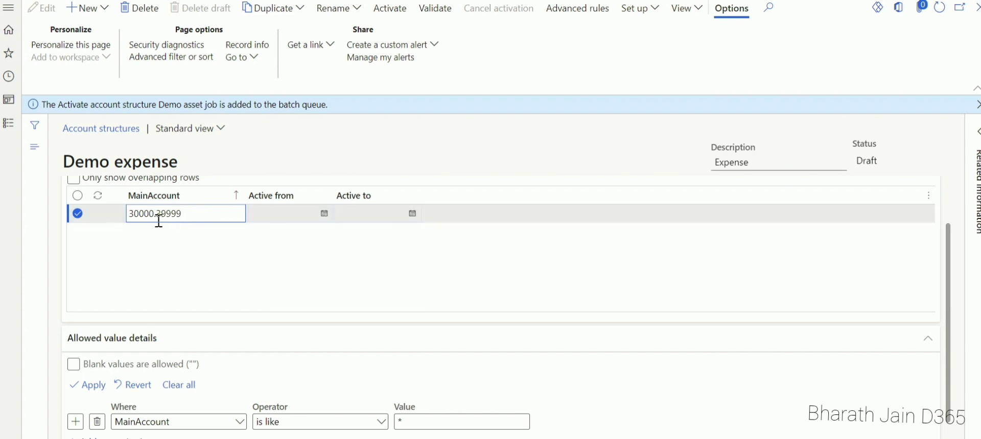
pyautogui.write('.')
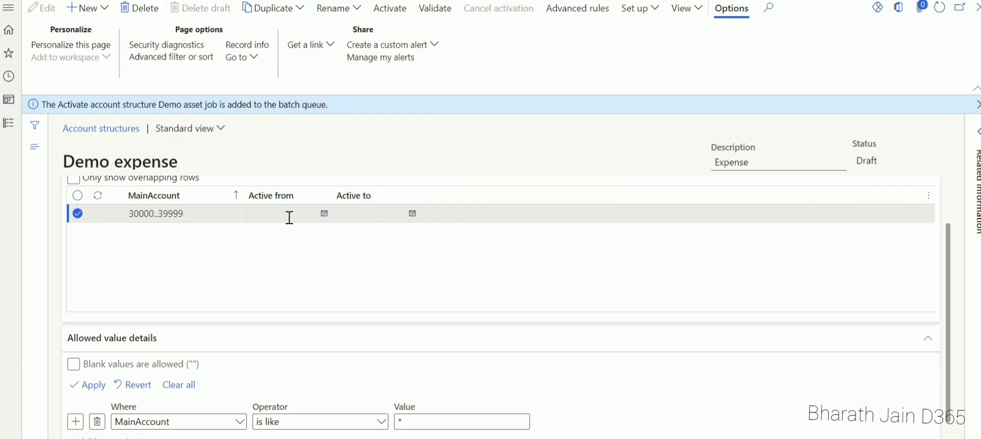
pyautogui.hotkey('alt', 'Tab')
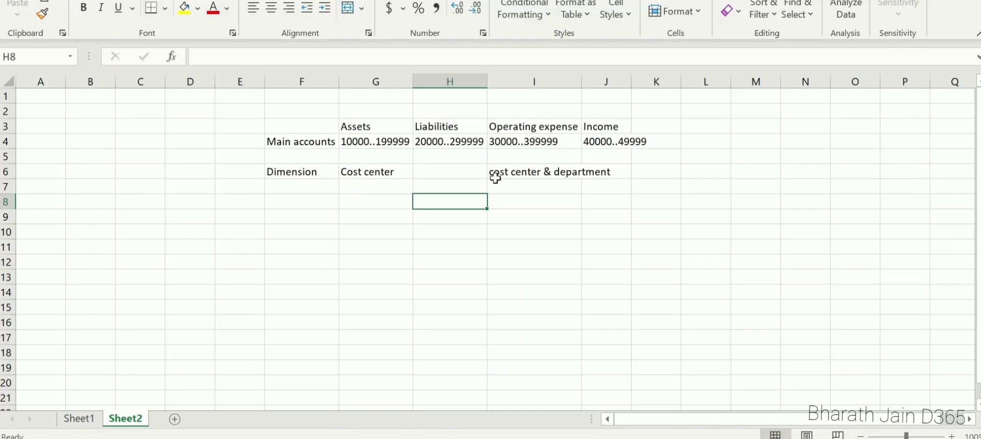
pyautogui.hotkey('alt', 'Tab')
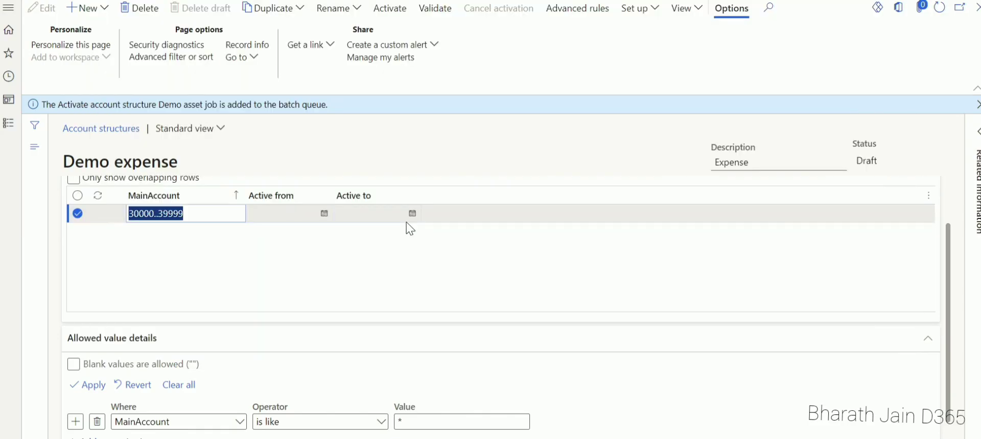
pyautogui.scroll(2, 409, 228)
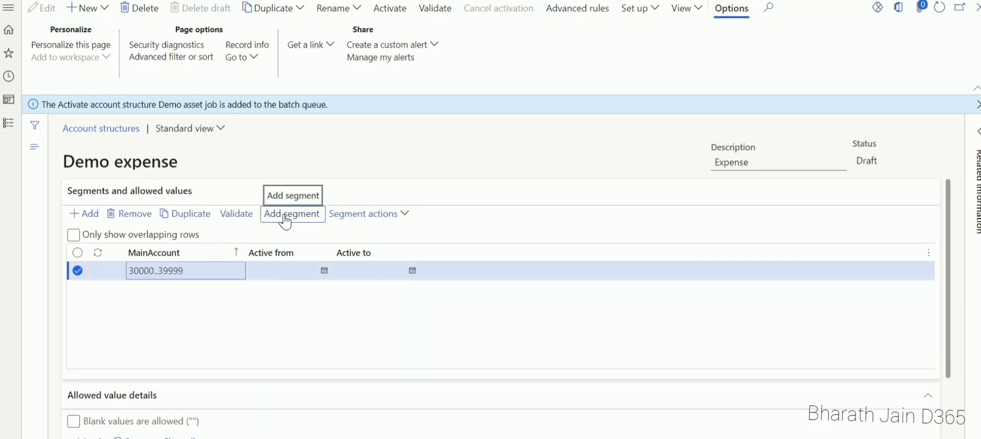
# Add CostCenter and then Department as segments of Demo expense, each accepting any value.
pyautogui.click(284, 214)
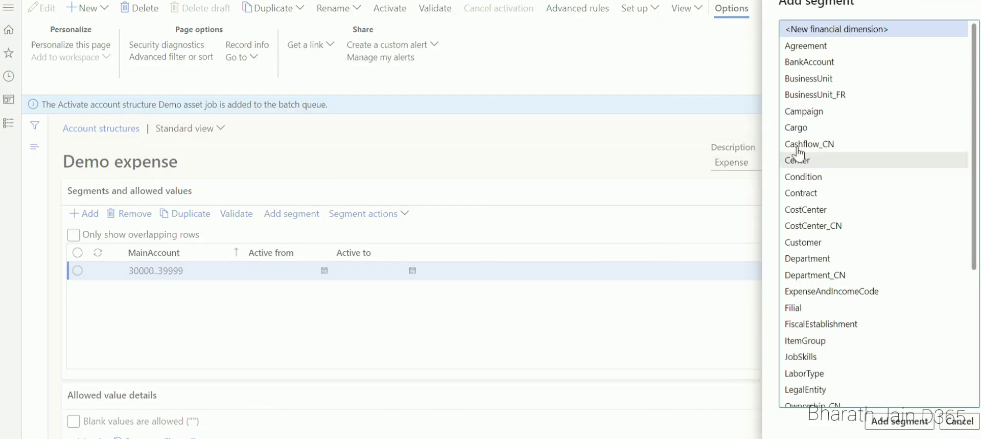
pyautogui.click(814, 212)
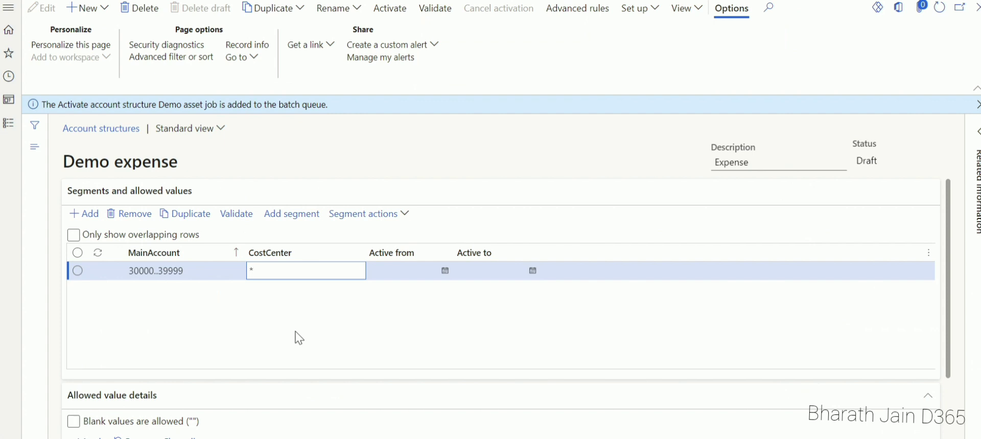
pyautogui.click(295, 216)
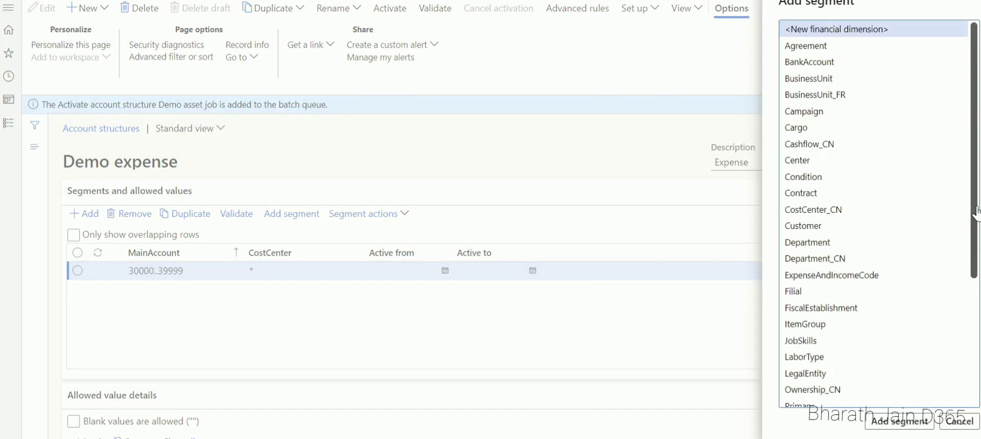
pyautogui.moveTo(976, 201); pyautogui.dragTo(970, 245)
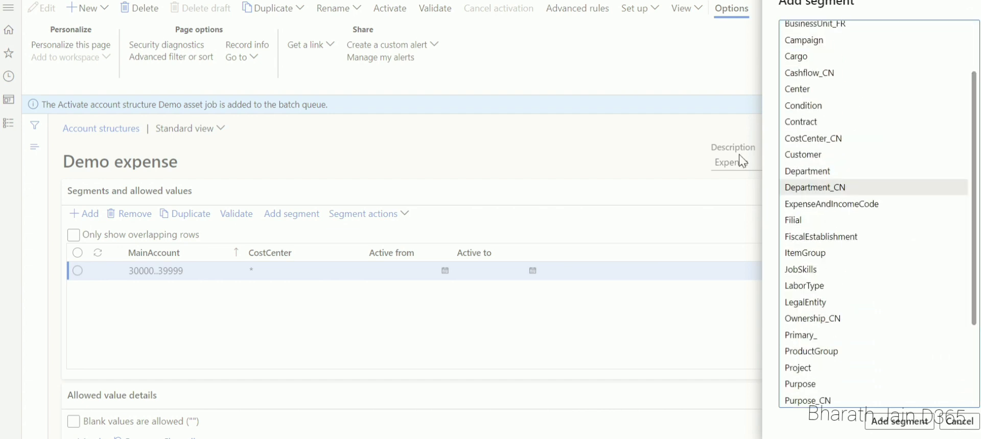
pyautogui.click(801, 172)
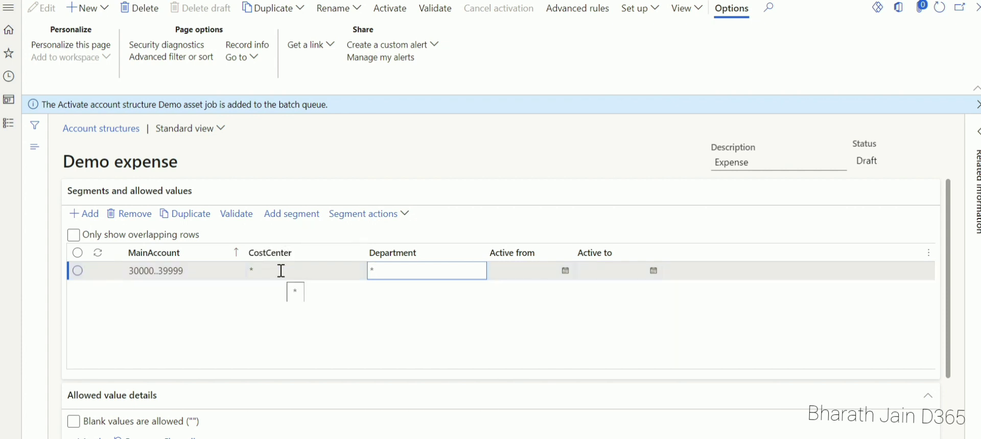
# Allow blank values for the Department segment so its criteria read "";*.
pyautogui.click(460, 253)
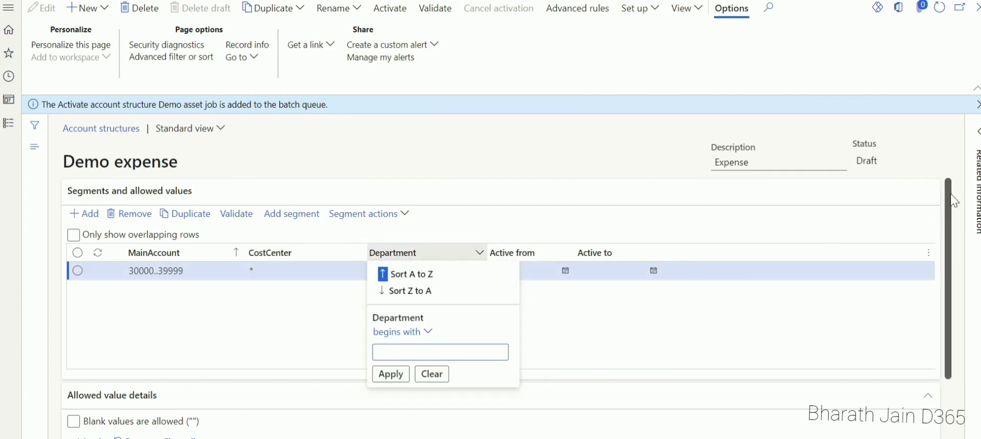
pyautogui.scroll(-2, 950, 193)
pyautogui.click(361, 307)
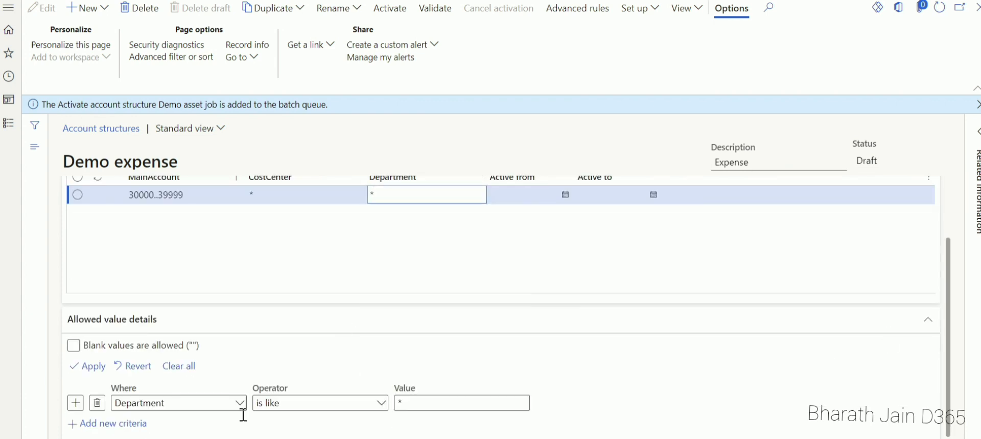
pyautogui.click(75, 345)
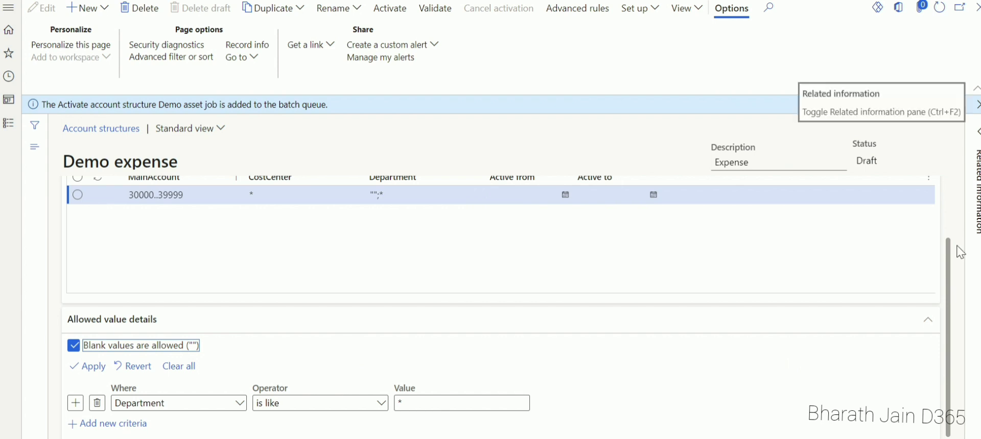
# Activate the Demo expense account structure and bring up the General ledger module.
pyautogui.scroll(2, 950, 253)
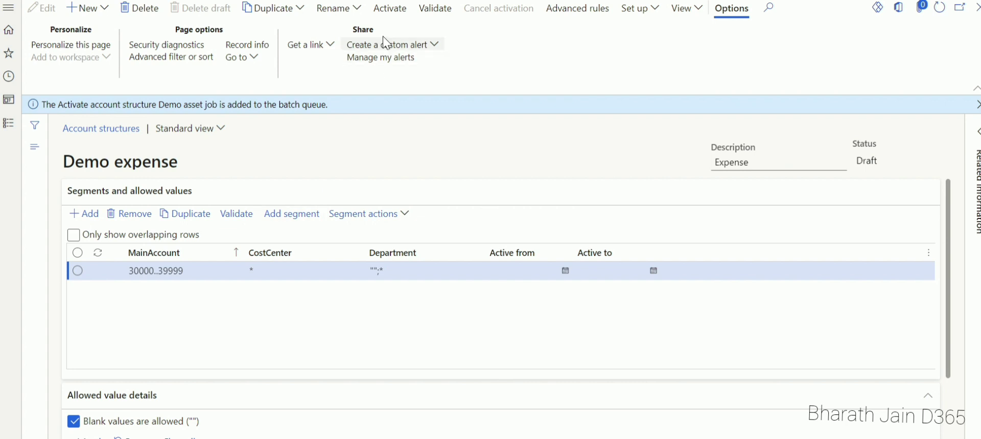
pyautogui.click(397, 19)
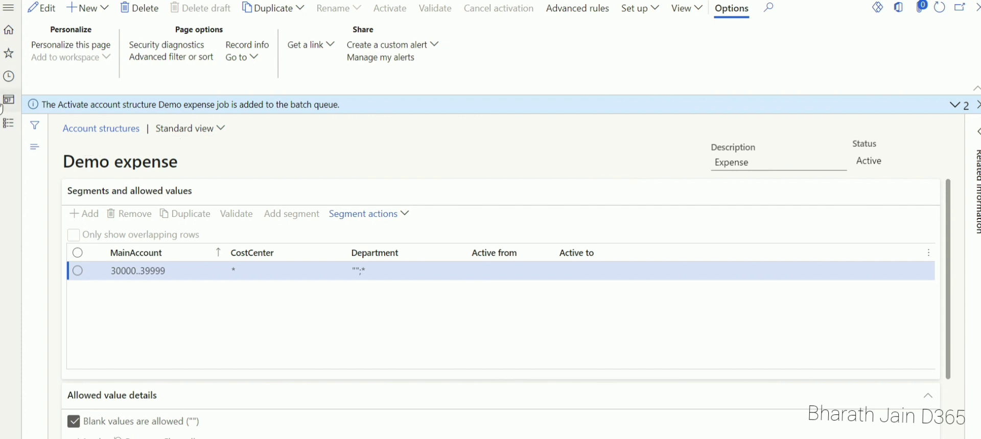
pyautogui.click(11, 121)
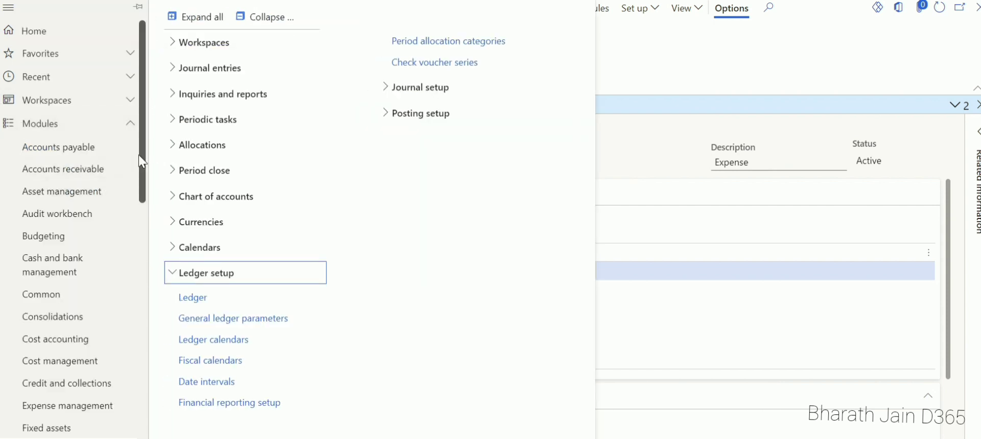
# On the Ledger page, add the Demo asset structure to the Demo ledger's account structures.
pyautogui.scroll(-3, 118, 256)
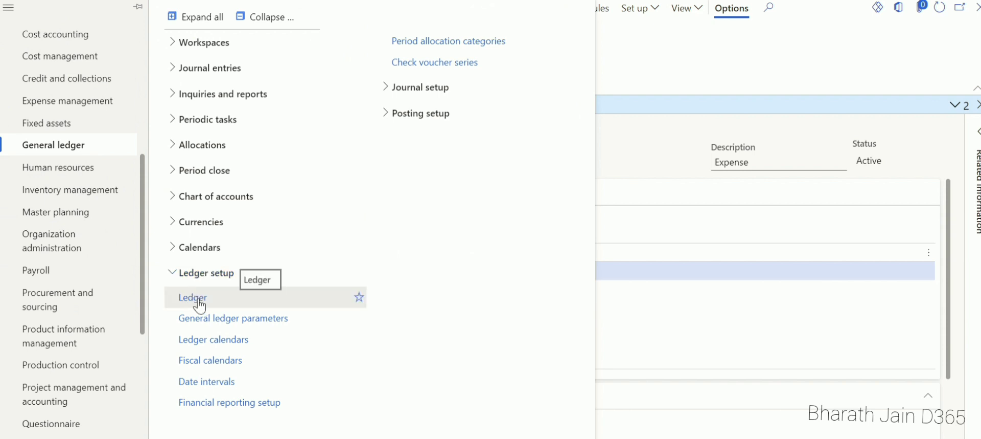
pyautogui.click(197, 297)
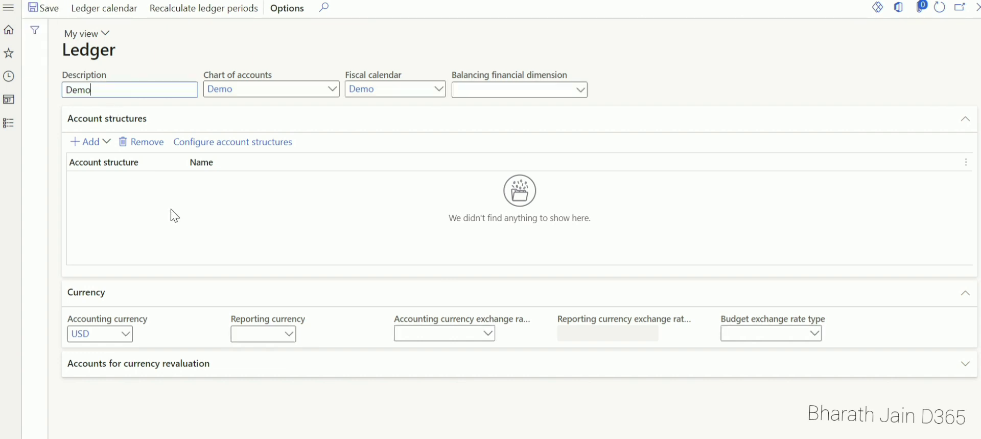
pyautogui.click(90, 142)
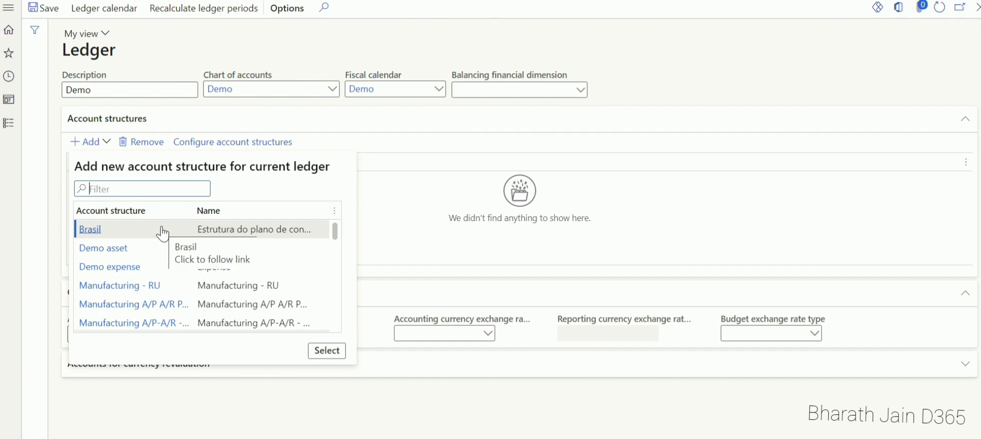
pyautogui.click(112, 254)
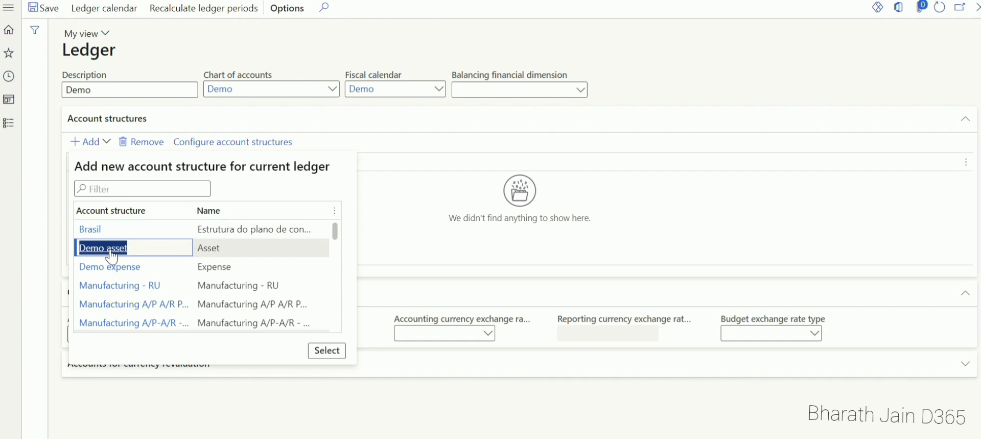
pyautogui.click(323, 354)
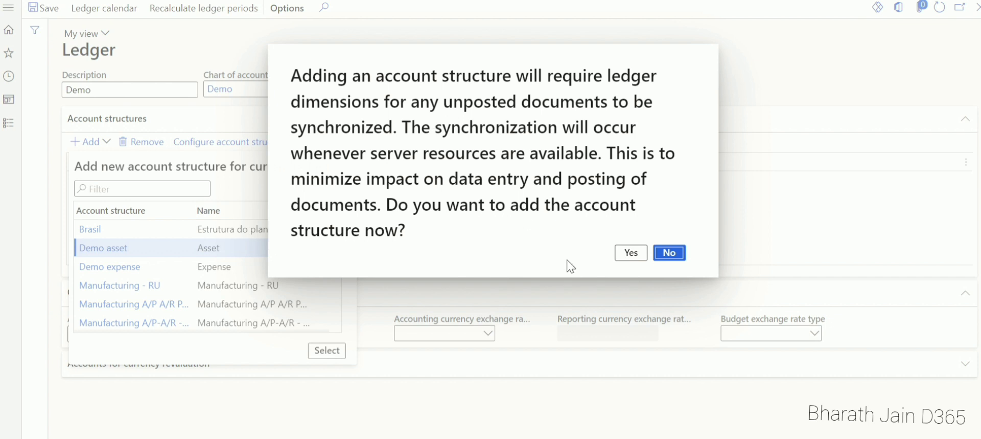
pyautogui.click(630, 252)
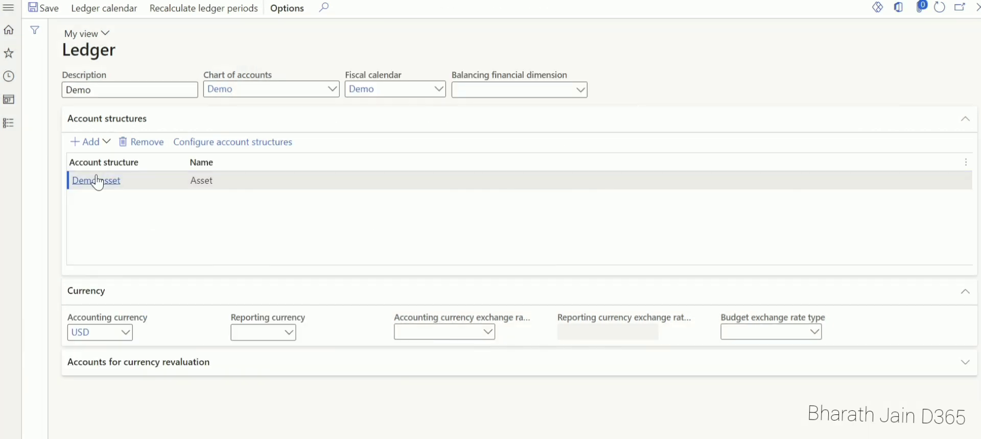
# Add Demo expense to the Demo ledger's account structures beside Demo asset.
pyautogui.click(91, 144)
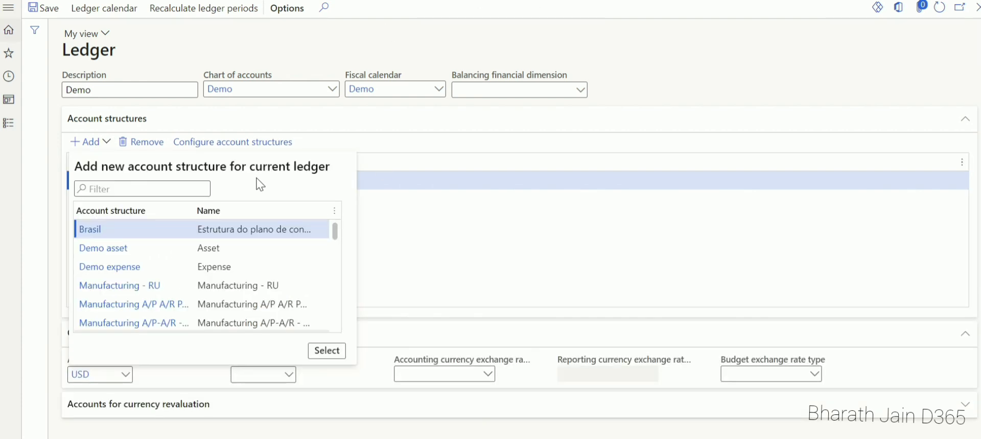
pyautogui.click(134, 268)
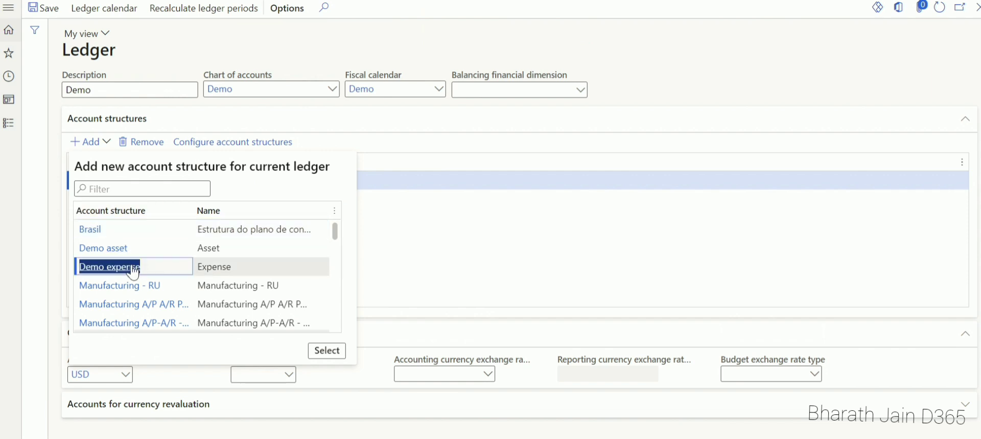
pyautogui.click(328, 350)
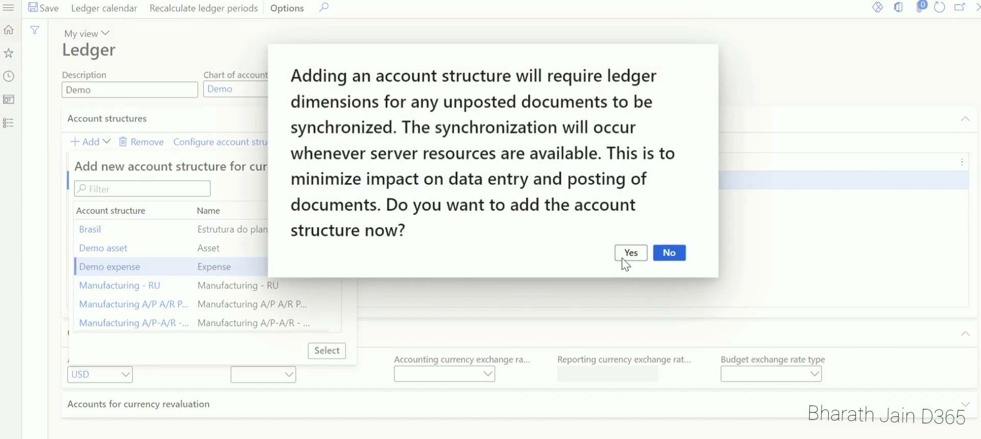
pyautogui.click(623, 258)
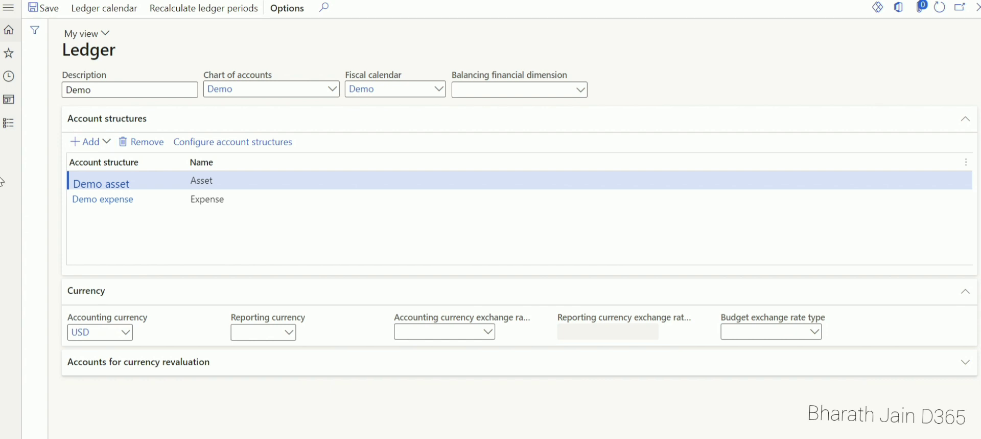
pyautogui.click(9, 123)
pyautogui.moveTo(145, 153); pyautogui.dragTo(139, 271)
# From General ledger > Journal entries > General journals, create a new Daily journal.
pyautogui.click(56, 179)
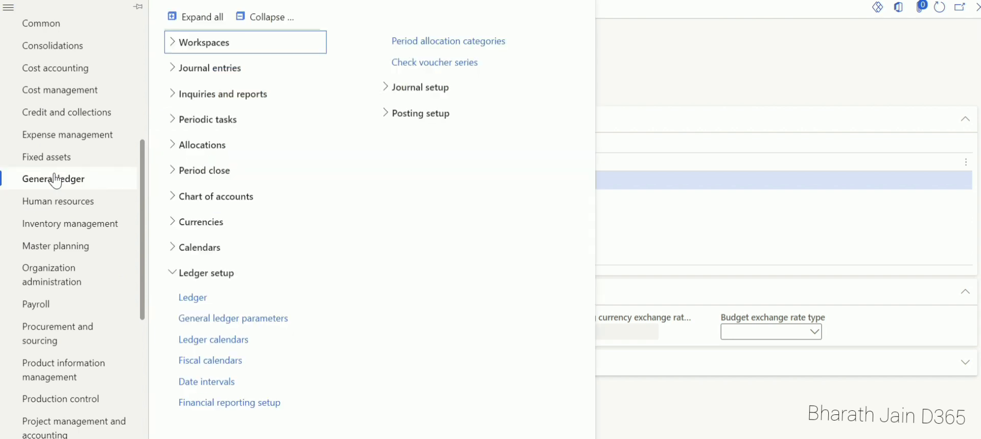
pyautogui.click(205, 69)
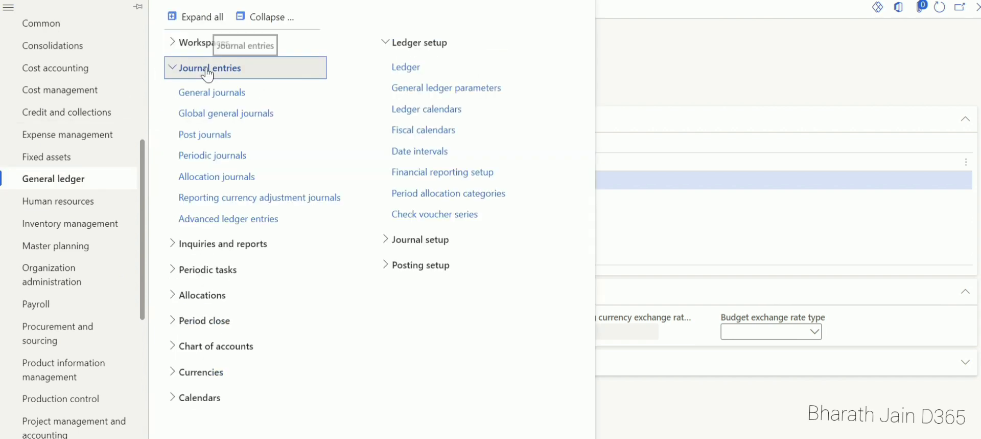
pyautogui.click(219, 94)
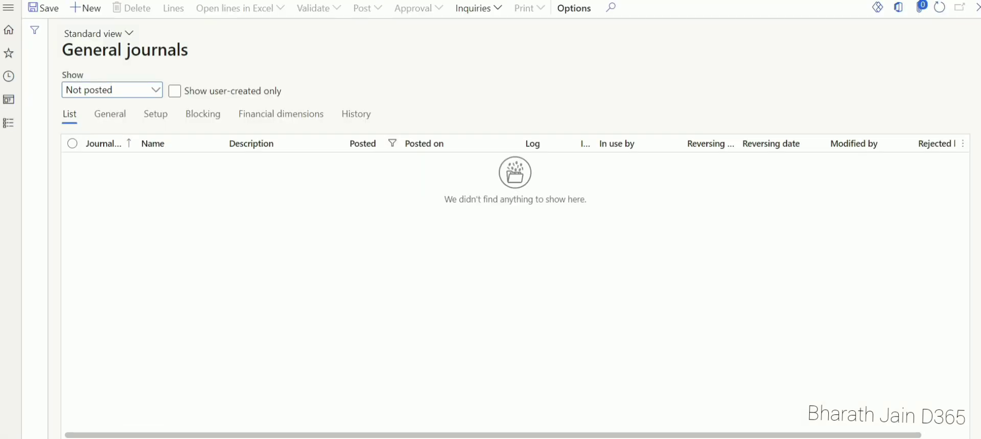
pyautogui.click(84, 7)
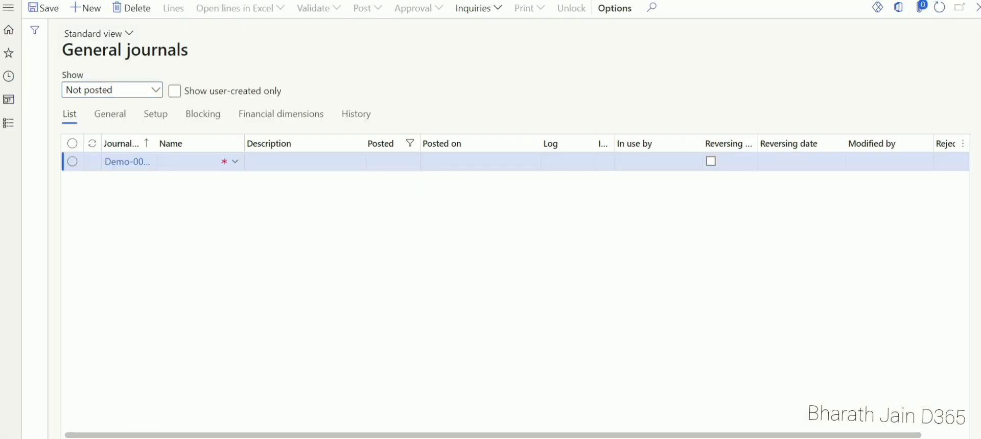
pyautogui.click(236, 162)
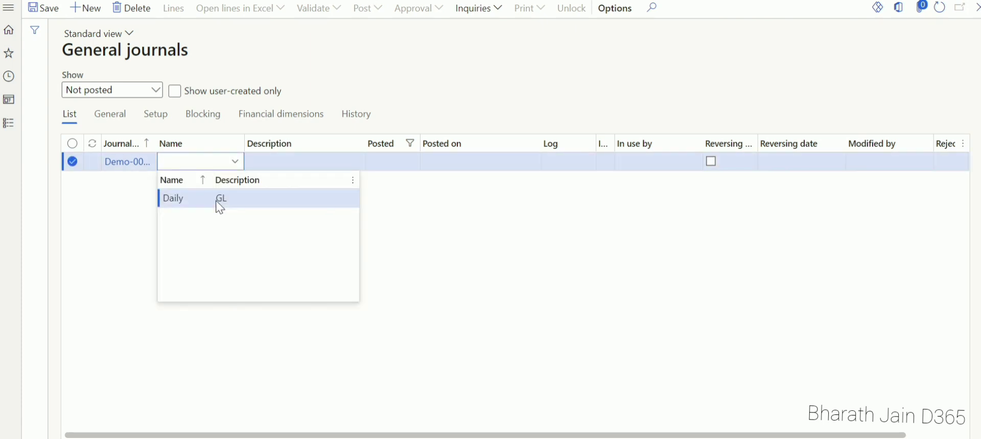
pyautogui.click(220, 199)
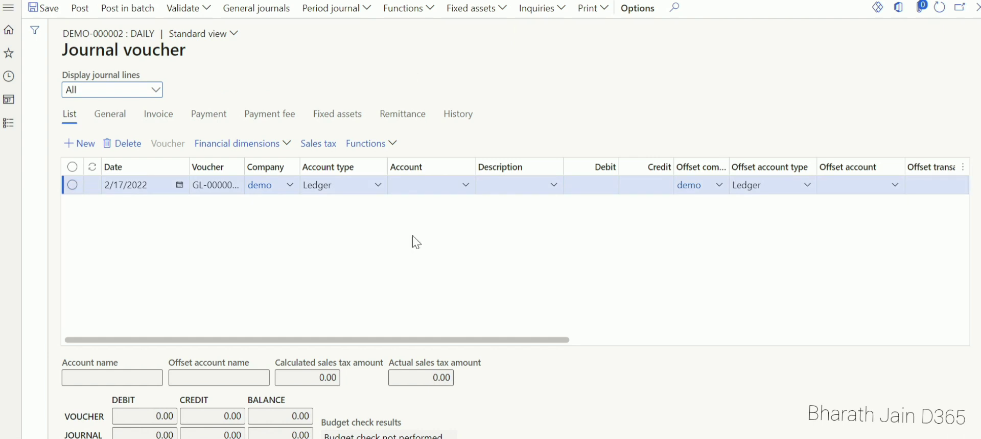
# Set the journal line's main account to 30000 Rent, replacing the initial 10000 Cash pick.
pyautogui.click(466, 185)
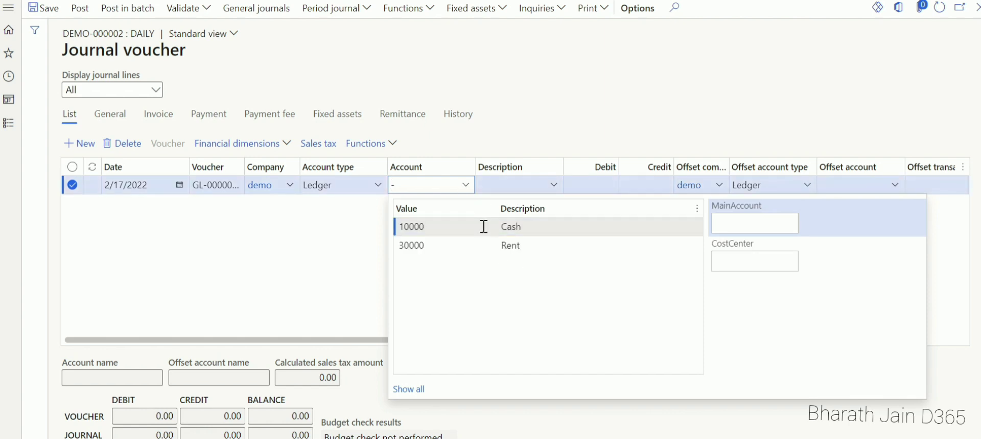
pyautogui.click(505, 228)
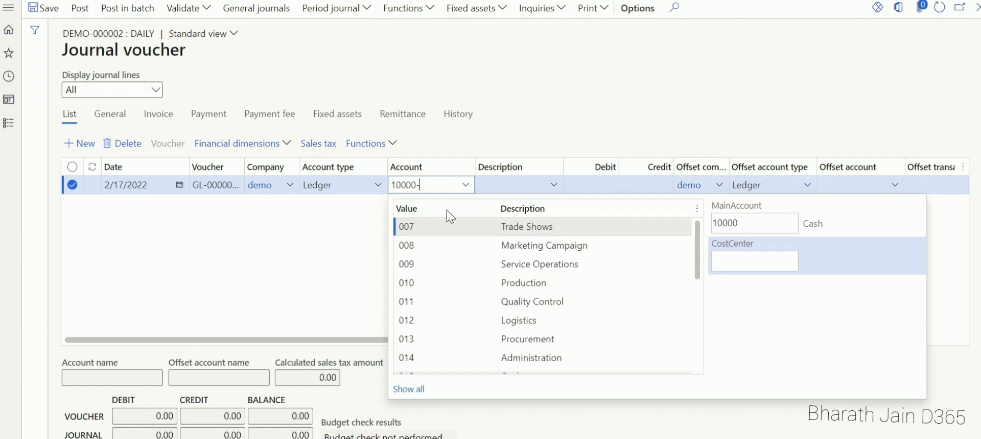
pyautogui.click(454, 183)
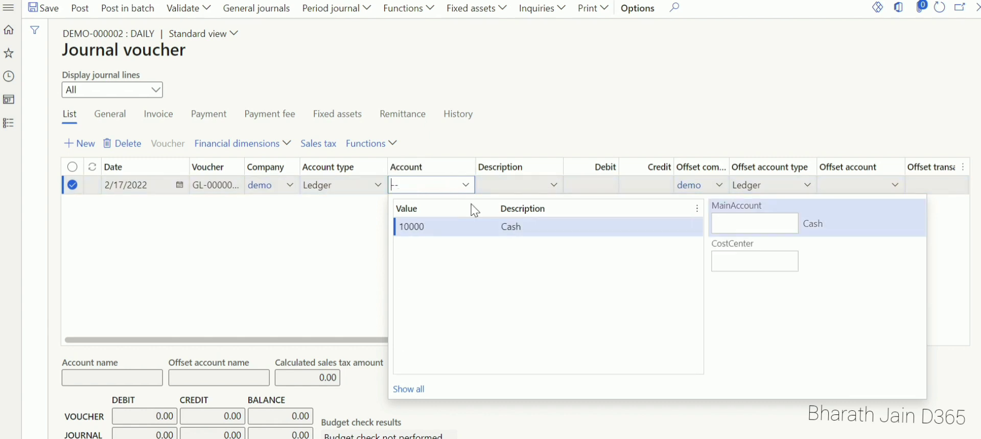
pyautogui.click(520, 247)
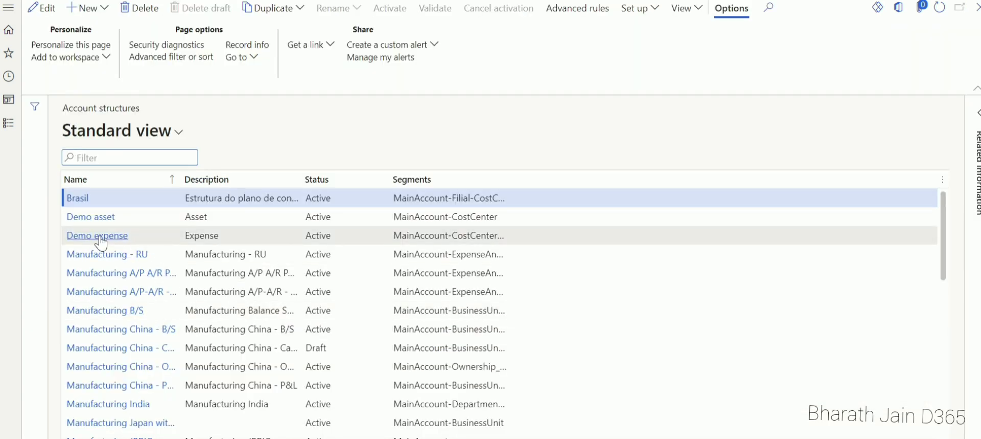
# Open the Demo expense account structure to review its segments.
pyautogui.click(100, 238)
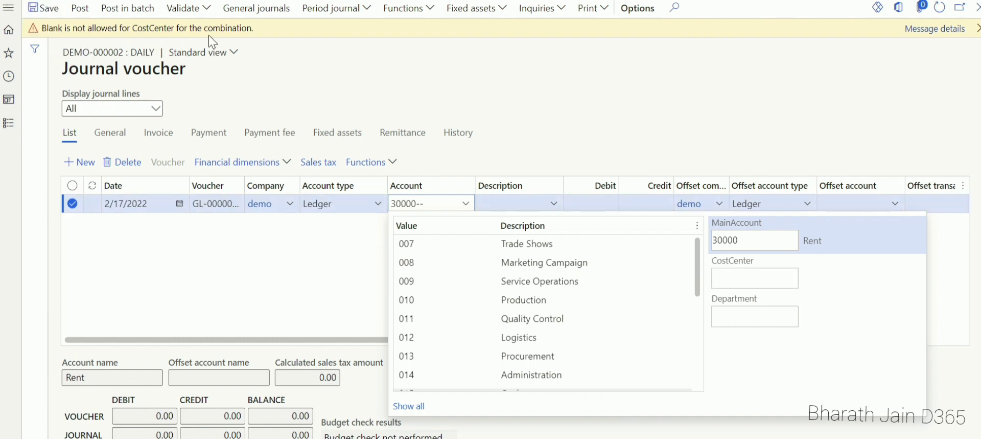
# Complete the line account as 30000-007 with cost center 007 Trade Shows and a blank department.
pyautogui.click(752, 282)
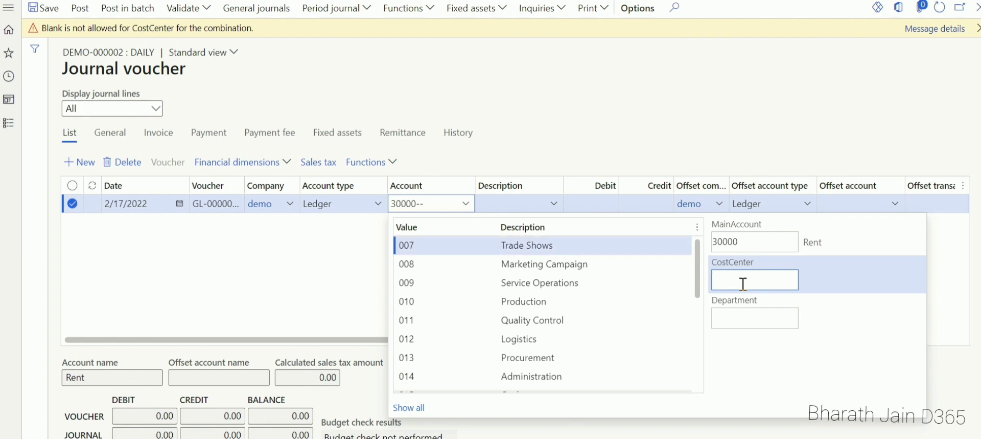
pyautogui.click(529, 244)
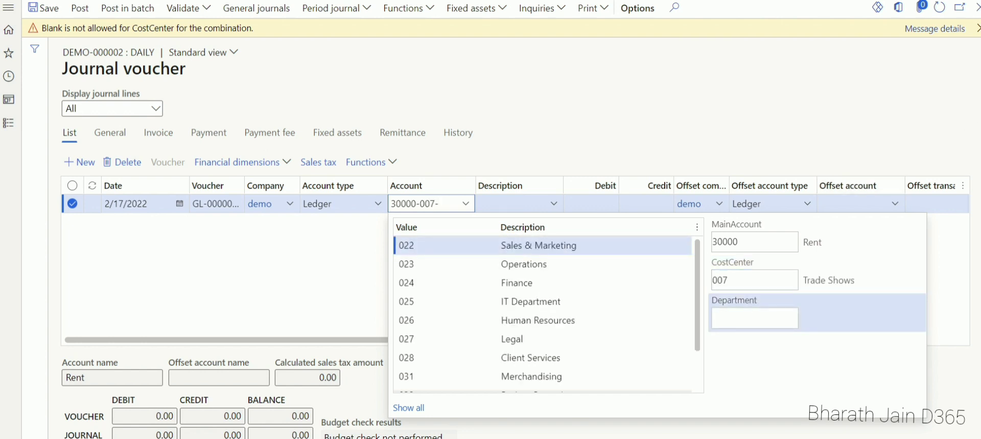
pyautogui.click(863, 190)
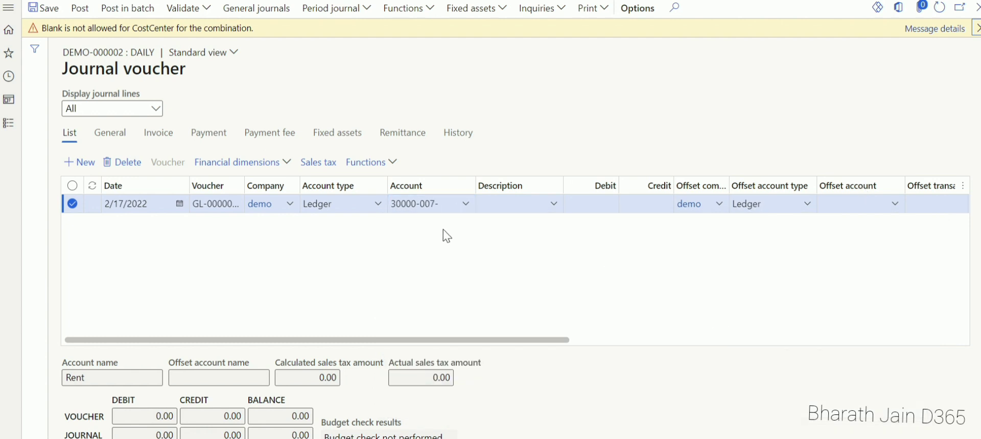
pyautogui.click(465, 204)
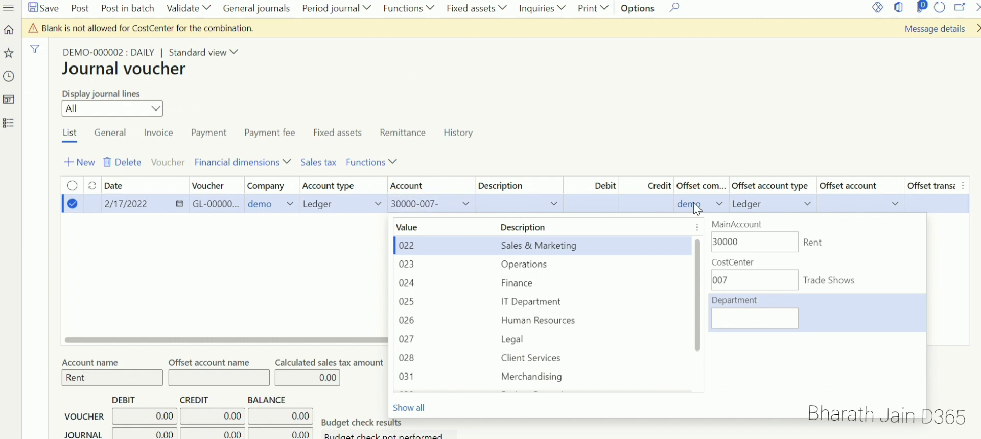
pyautogui.click(977, 31)
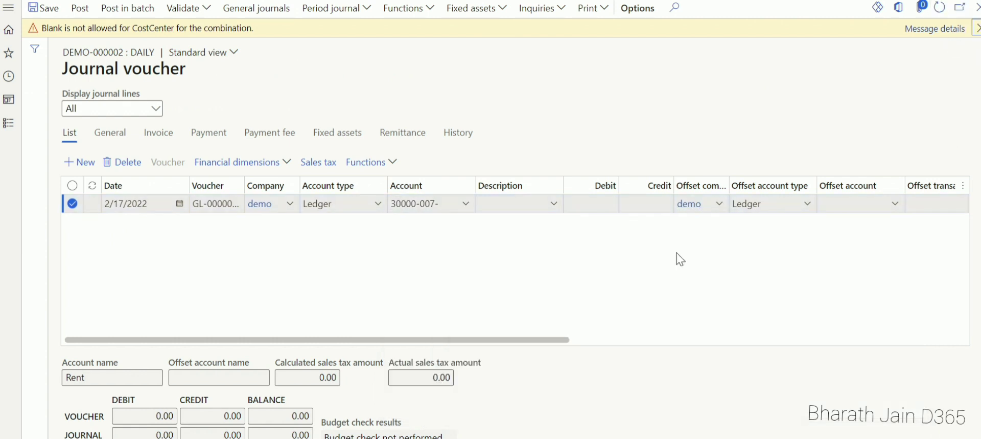
# Enter a debit amount of 150.00 on the journal line.
pyautogui.click(600, 206)
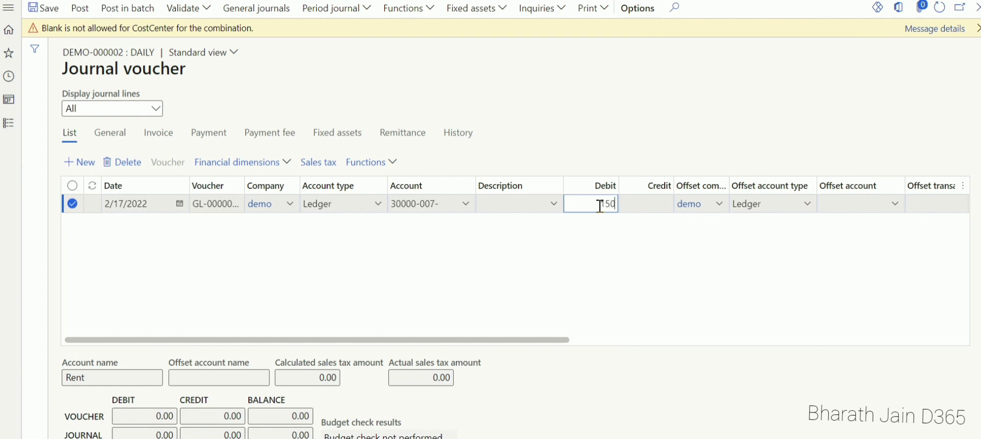
pyautogui.moveTo(517, 339); pyautogui.dragTo(615, 339)
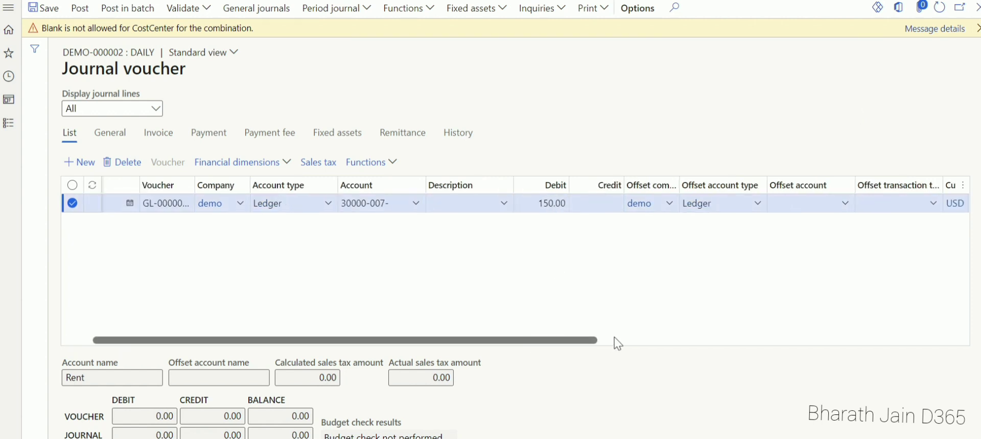
pyautogui.hscroll(5, 717, 315)
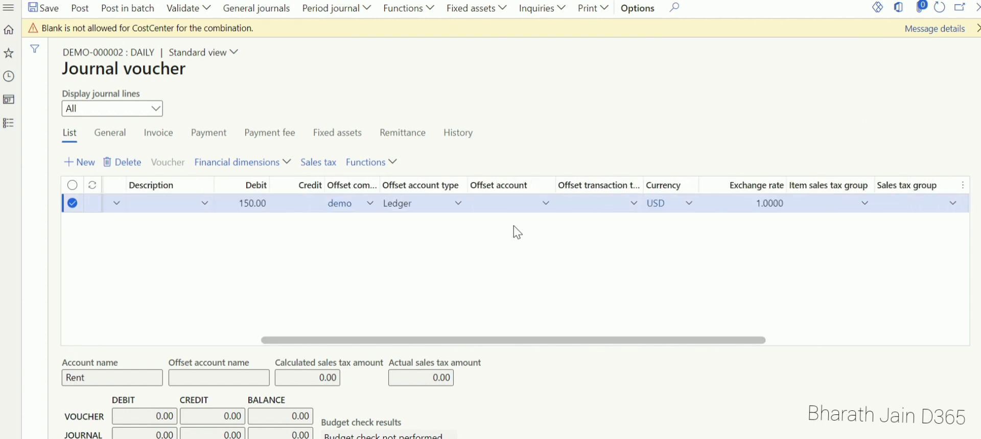
# Set the line's offset account to 10000-007 (Cash, Trade Shows) and post the journal.
pyautogui.click(545, 203)
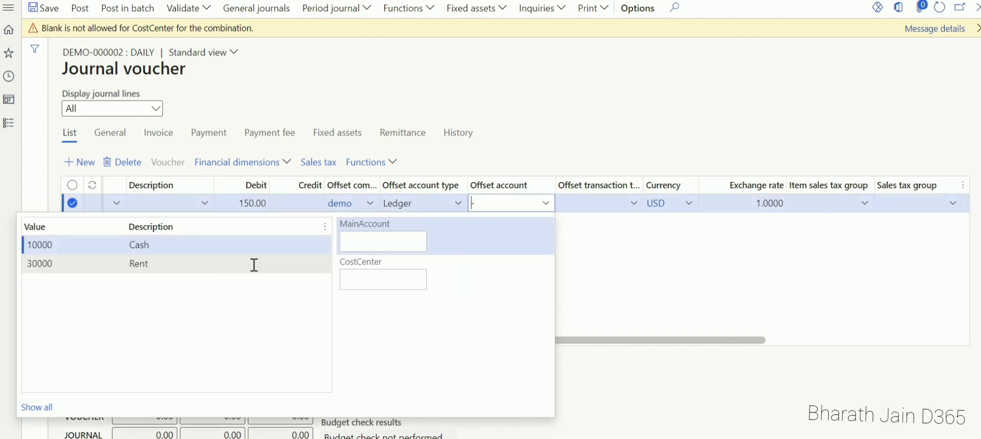
pyautogui.click(134, 250)
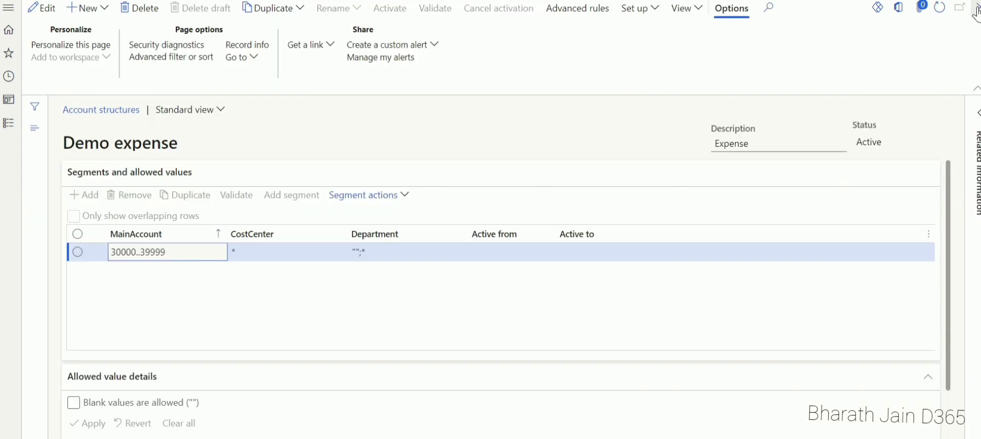
pyautogui.click(101, 109)
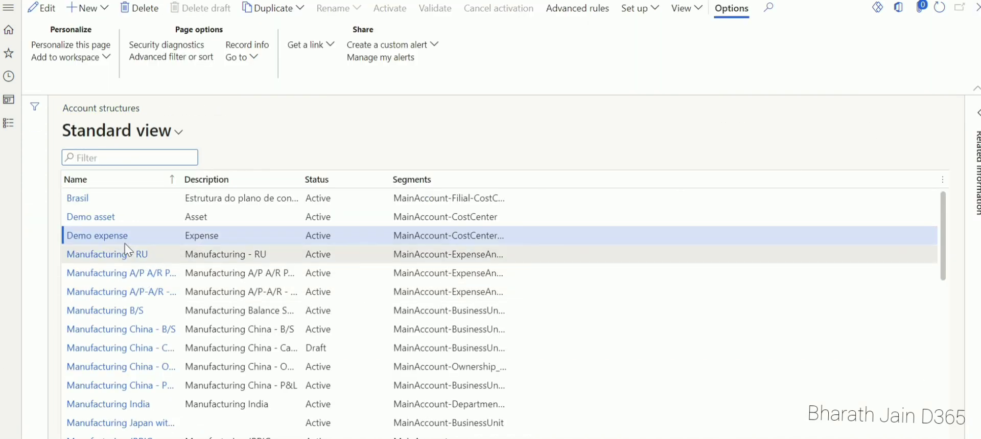
pyautogui.click(106, 220)
pyautogui.click(104, 217)
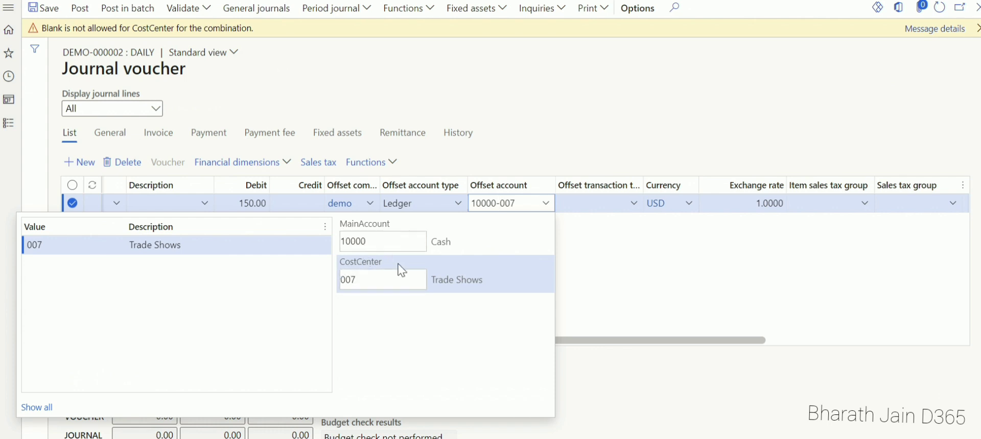
pyautogui.click(352, 284)
pyautogui.click(850, 300)
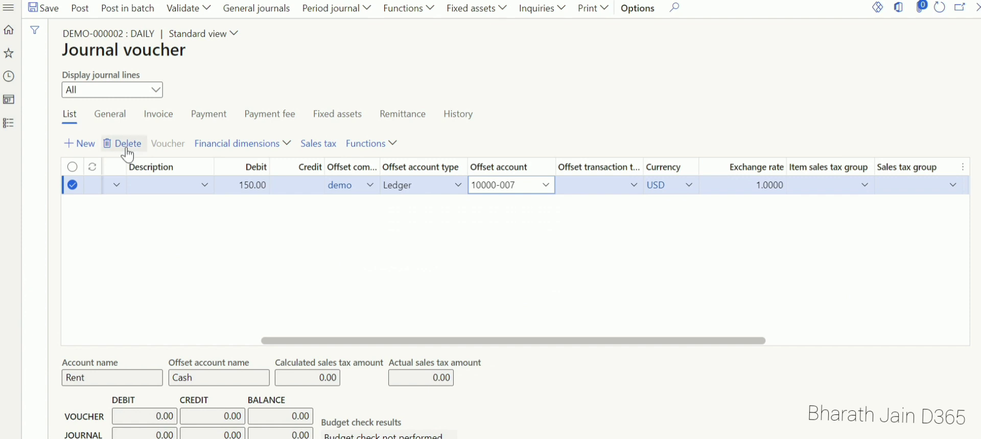
pyautogui.click(81, 12)
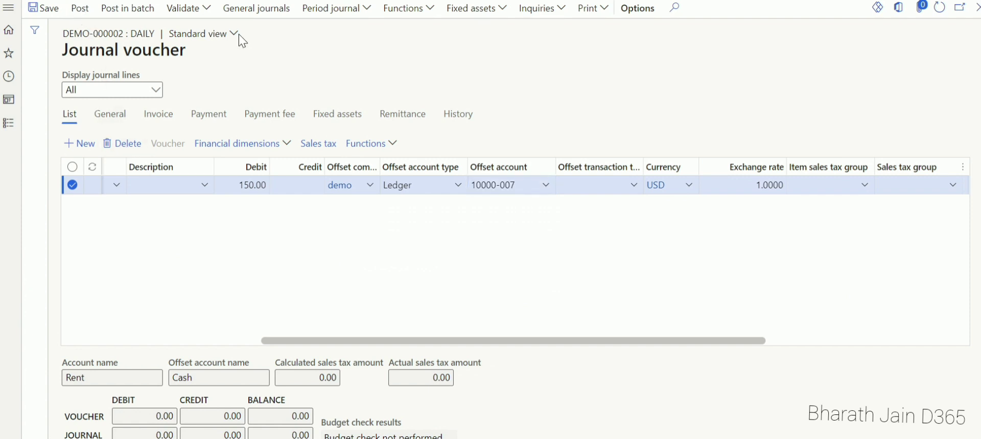